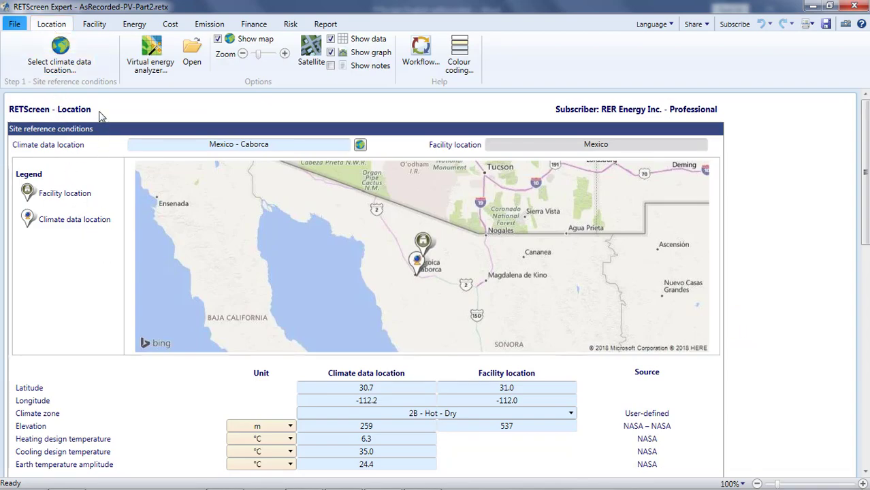
- Open the Desert Sun 20 MW photovoltaic system from the energy model
{"action": "left_click", "coordinate": [15, 25]}
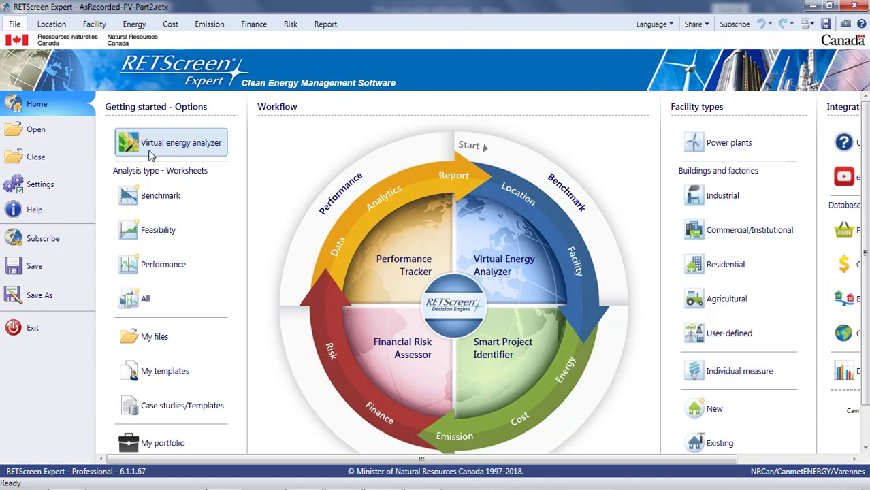
{"action": "left_click", "coordinate": [135, 26]}
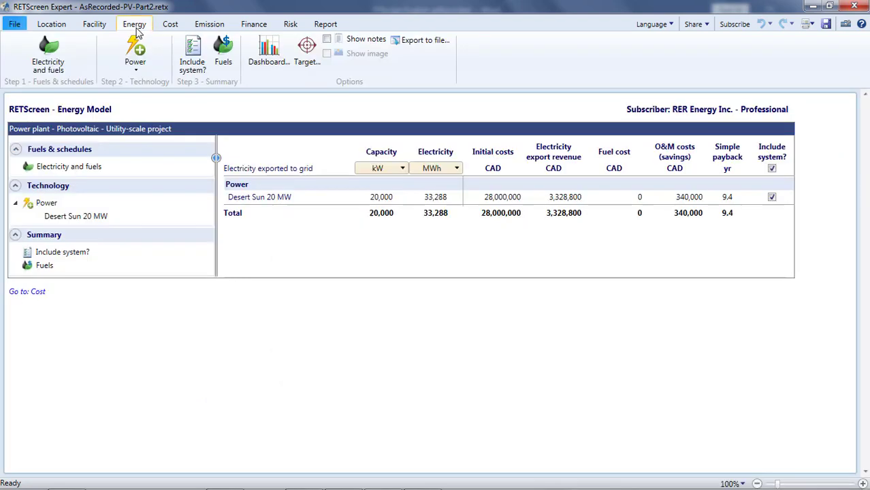
{"action": "left_click", "coordinate": [168, 28]}
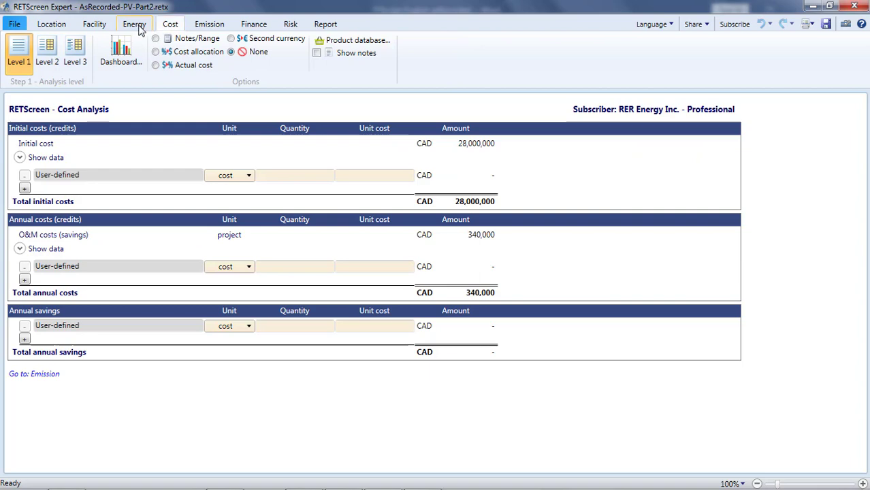
{"action": "left_click", "coordinate": [138, 28]}
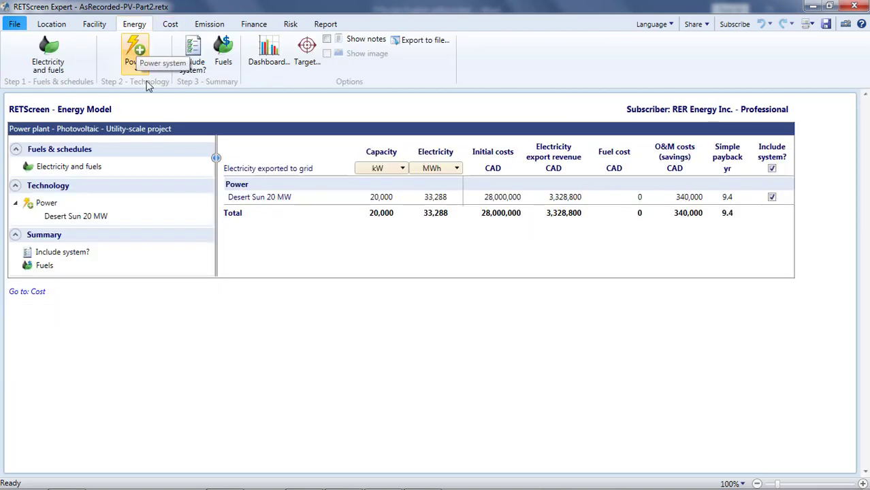
{"action": "left_click", "coordinate": [264, 199]}
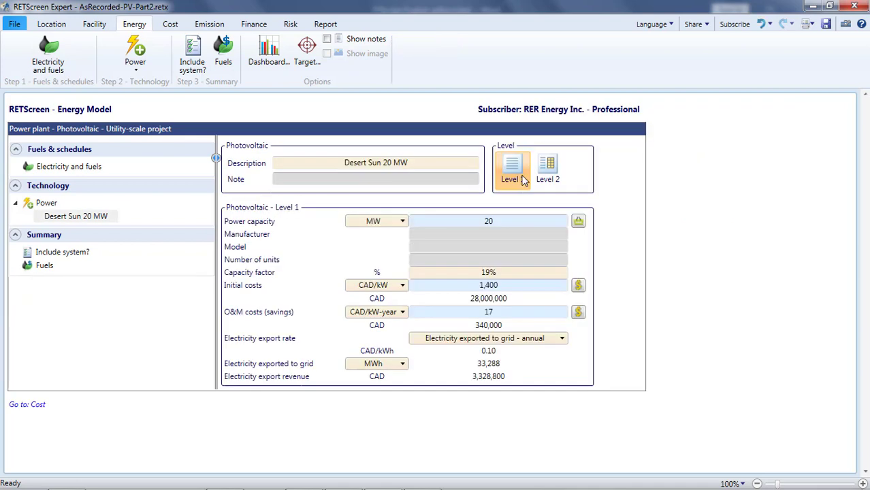
- Review the capacity factor and the Level 2 photovoltaic inputs, and return to the Level 1 analysis
{"action": "left_click", "coordinate": [484, 272]}
{"action": "left_click", "coordinate": [547, 172]}
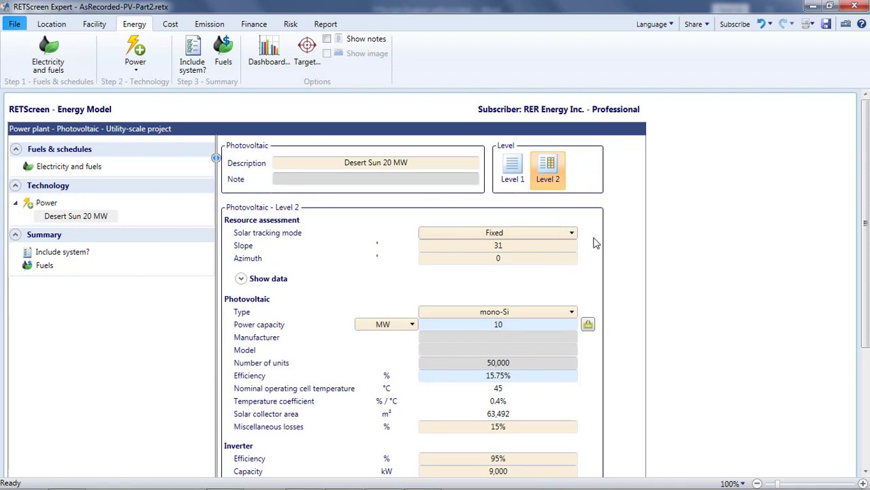
{"action": "scroll", "coordinate": [596, 243], "scroll_direction": "down", "scroll_amount": 5}
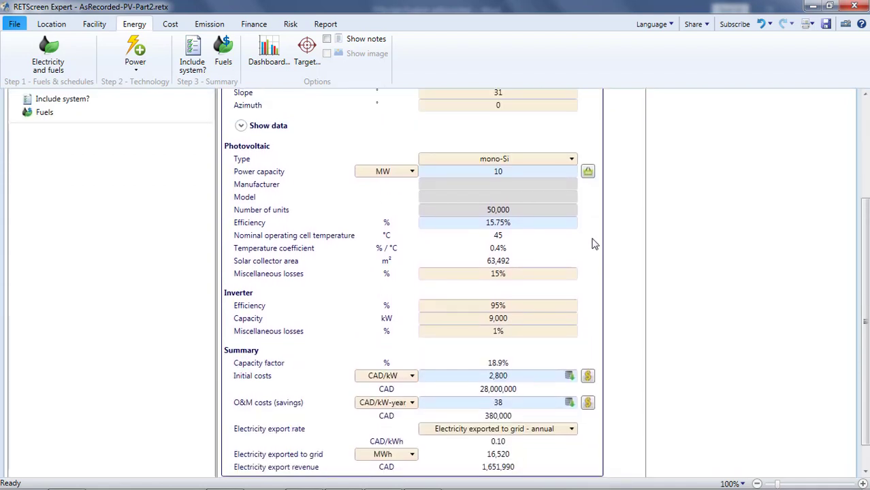
{"action": "scroll", "coordinate": [593, 243], "scroll_direction": "up", "scroll_amount": 5}
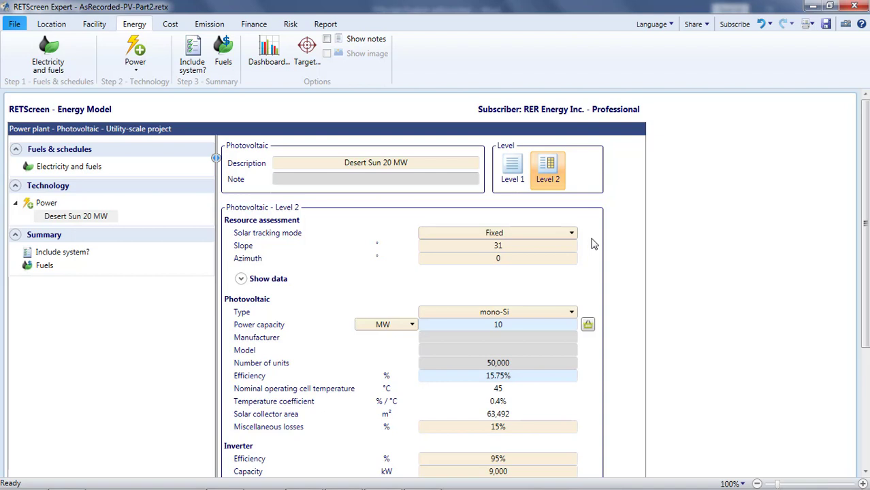
{"action": "left_click", "coordinate": [515, 181]}
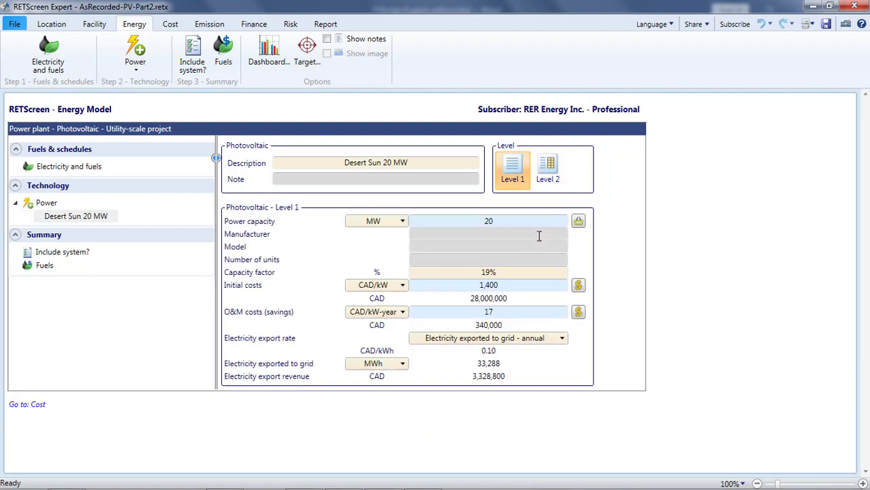
- Compare the initial costs per kW of the Level 1 and Level 2 analyses, ending on Level 1
{"action": "left_click", "coordinate": [513, 287]}
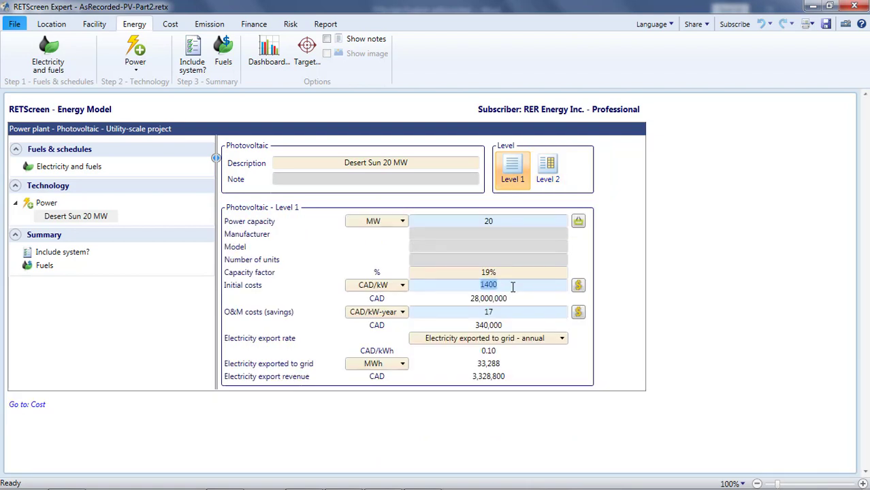
{"action": "left_click", "coordinate": [551, 174]}
{"action": "scroll", "coordinate": [610, 277], "scroll_direction": "down", "scroll_amount": 1}
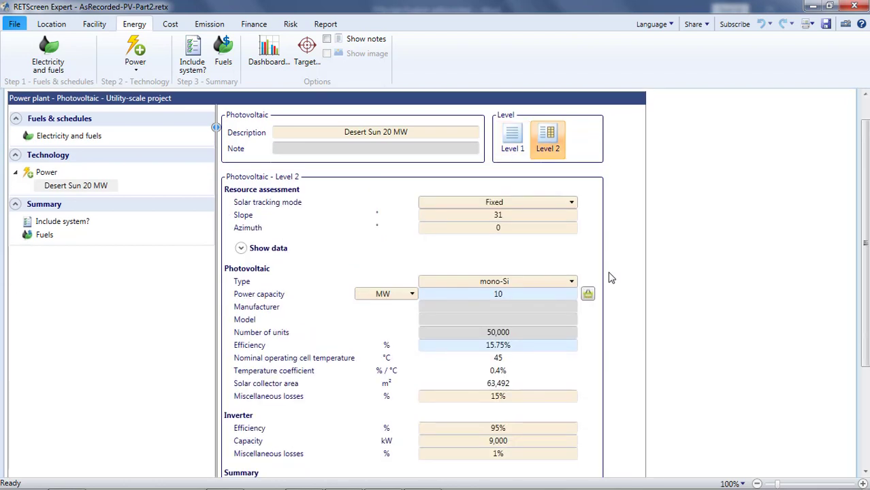
{"action": "scroll", "coordinate": [609, 279], "scroll_direction": "down", "scroll_amount": 3}
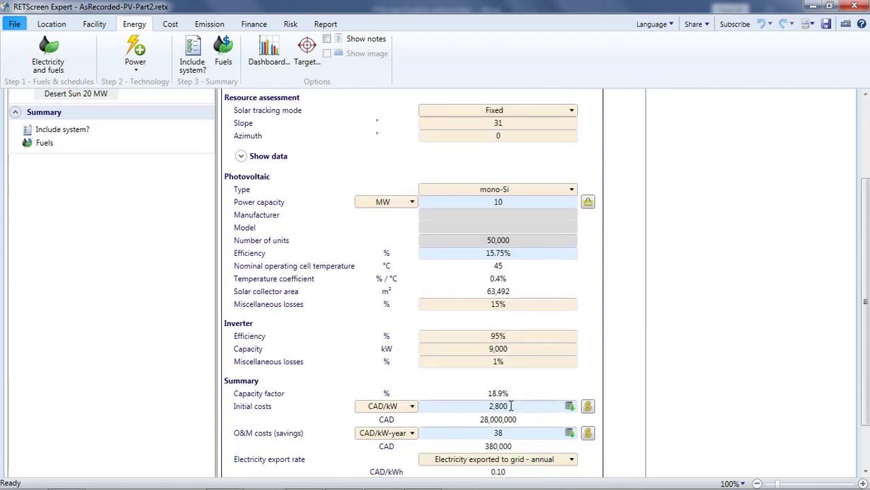
{"action": "left_click", "coordinate": [511, 406]}
{"action": "left_click", "coordinate": [613, 340]}
{"action": "scroll", "coordinate": [611, 317], "scroll_direction": "up", "scroll_amount": 4}
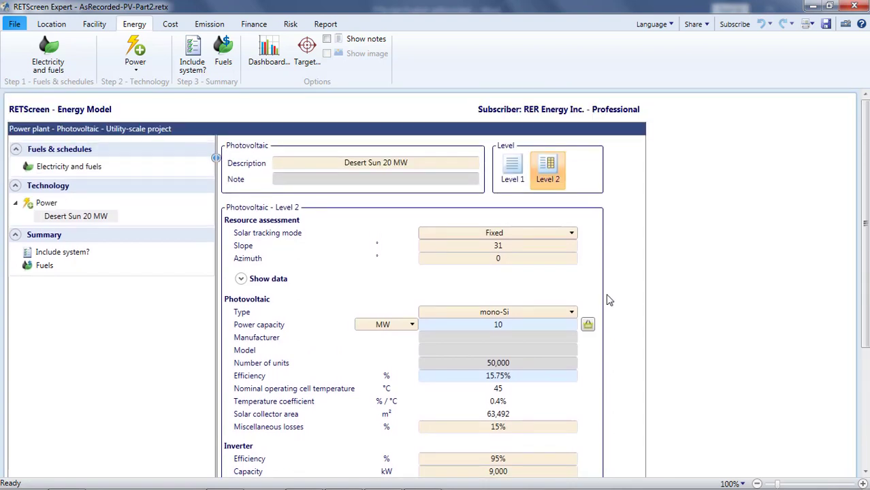
{"action": "left_click", "coordinate": [515, 175]}
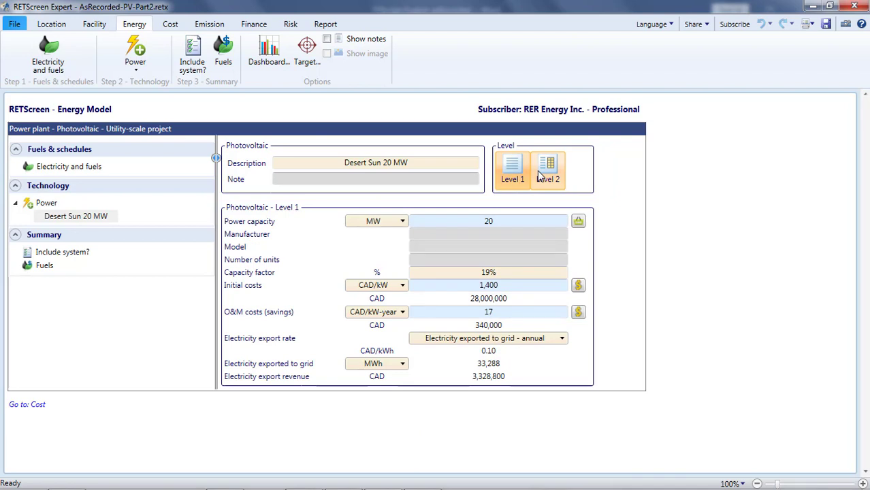
- Switch the photovoltaic analysis to Level 2, keep the solar tracking mode Fixed and set the slope to 25°
{"action": "left_click", "coordinate": [540, 176]}
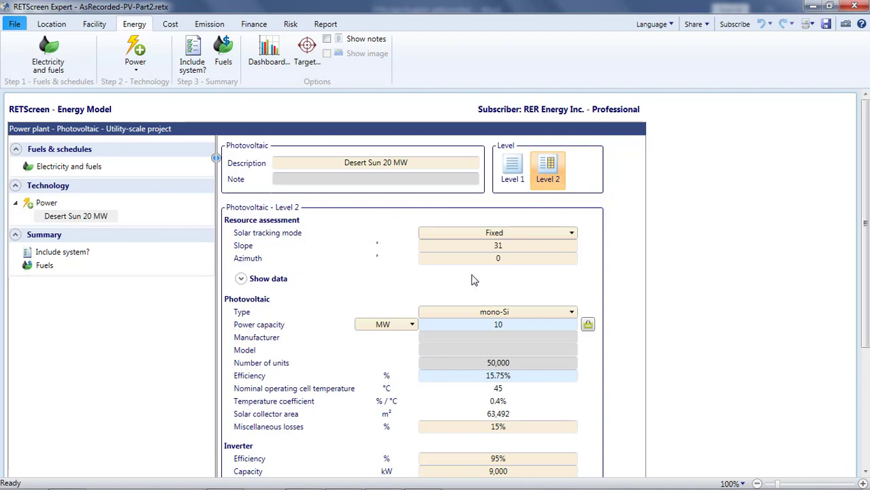
{"action": "left_click", "coordinate": [540, 235]}
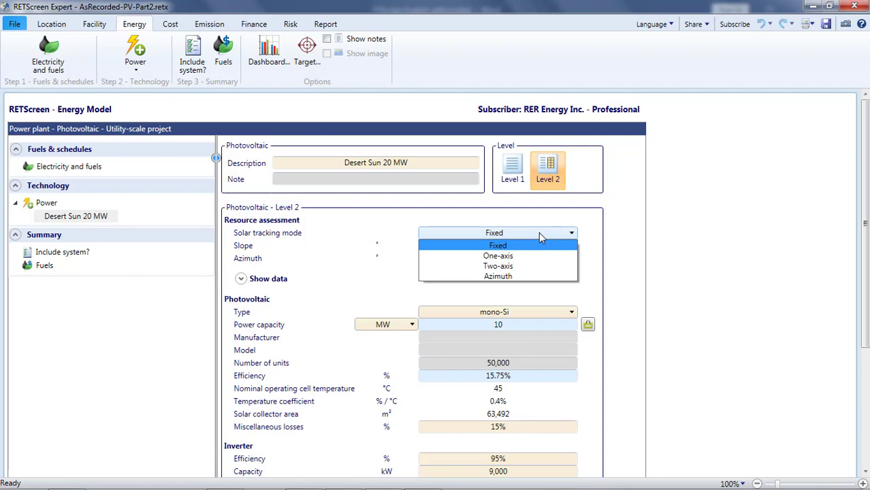
{"action": "left_click", "coordinate": [539, 236]}
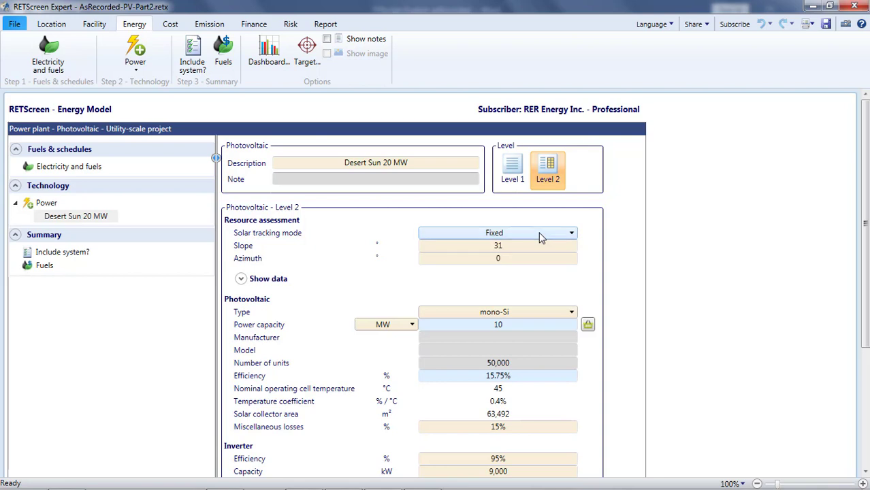
{"action": "left_click", "coordinate": [539, 243]}
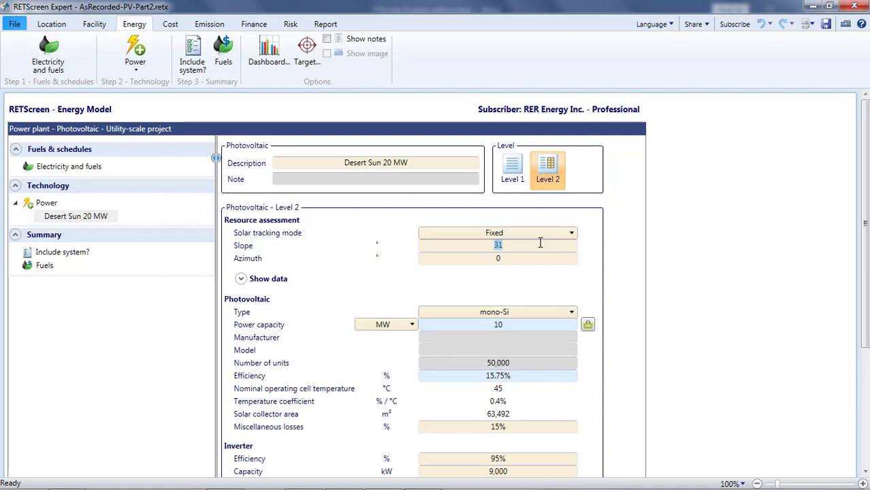
{"action": "type", "text": "25"}
{"action": "key", "text": "Tab"}
- Consult the help topic on azimuth and its Solar Collector Azimuth Example, and close the help
{"action": "left_click", "coordinate": [256, 264]}
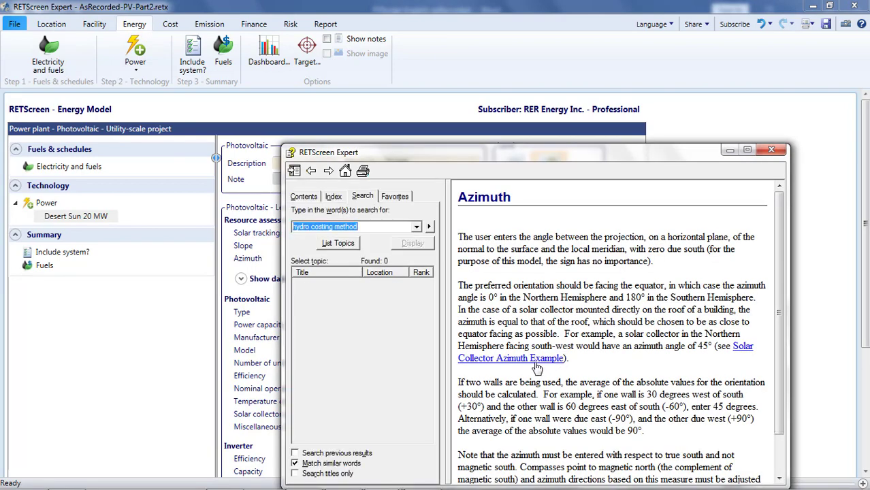
{"action": "left_click", "coordinate": [537, 359]}
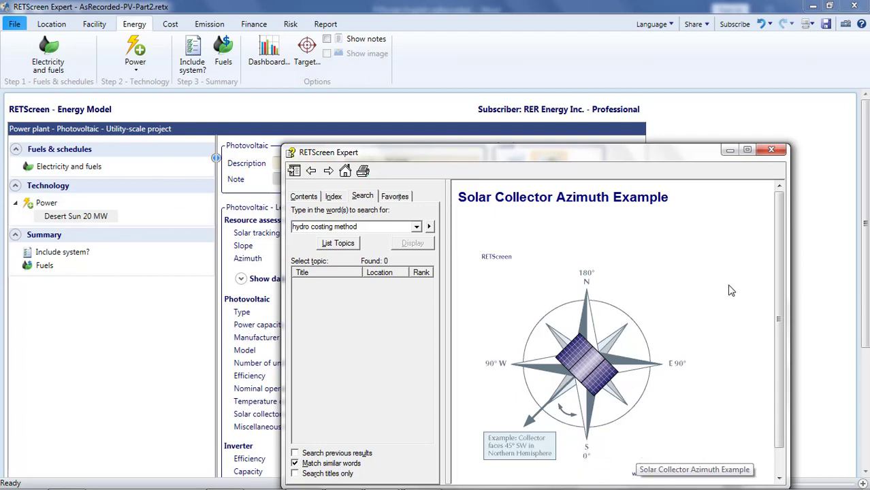
{"action": "left_click", "coordinate": [769, 151]}
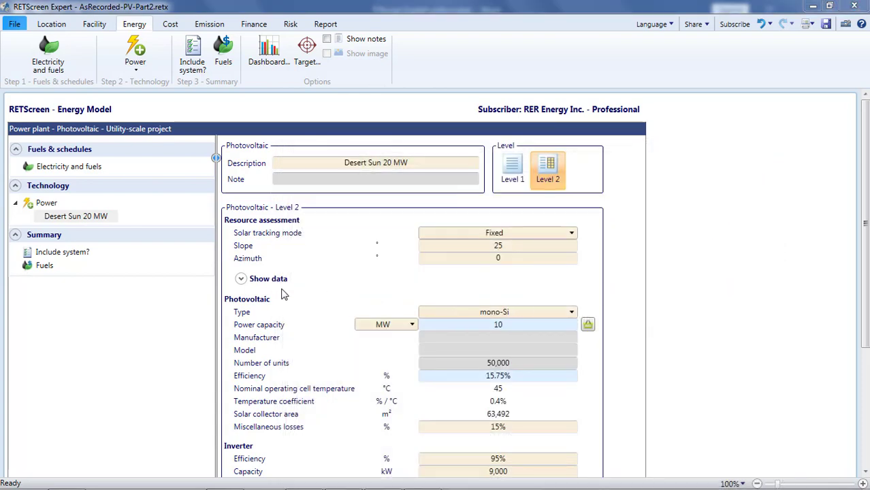
- Expand the monthly resource assessment data and check its horizontal solar radiation against the site's climate data
{"action": "left_click", "coordinate": [240, 279]}
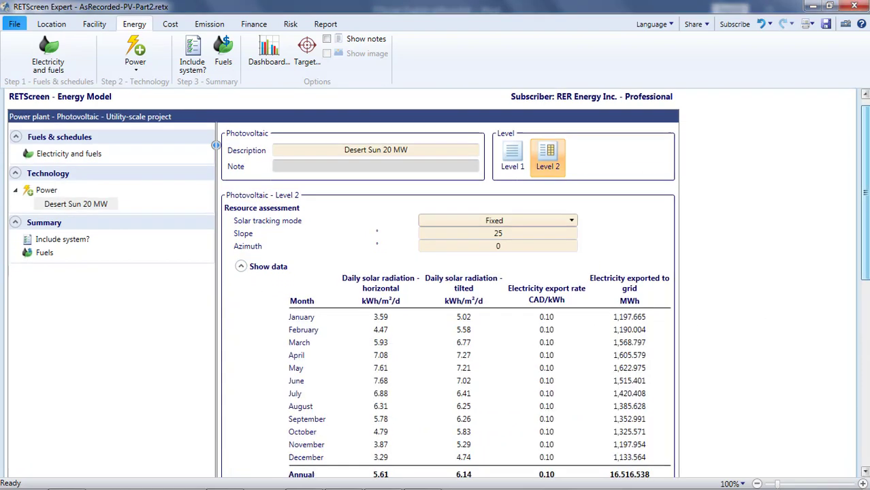
{"action": "scroll", "coordinate": [435, 286], "scroll_direction": "down", "scroll_amount": 3}
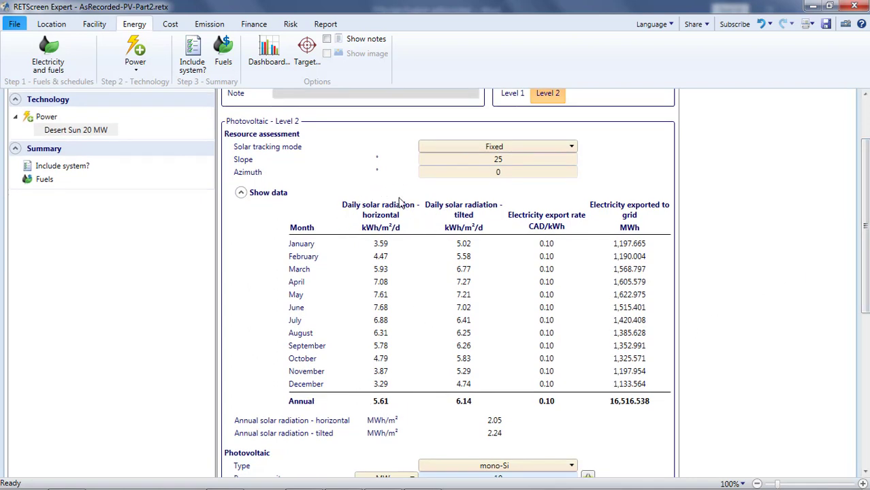
{"action": "left_click", "coordinate": [65, 27]}
{"action": "scroll", "coordinate": [300, 292], "scroll_direction": "down", "scroll_amount": 5}
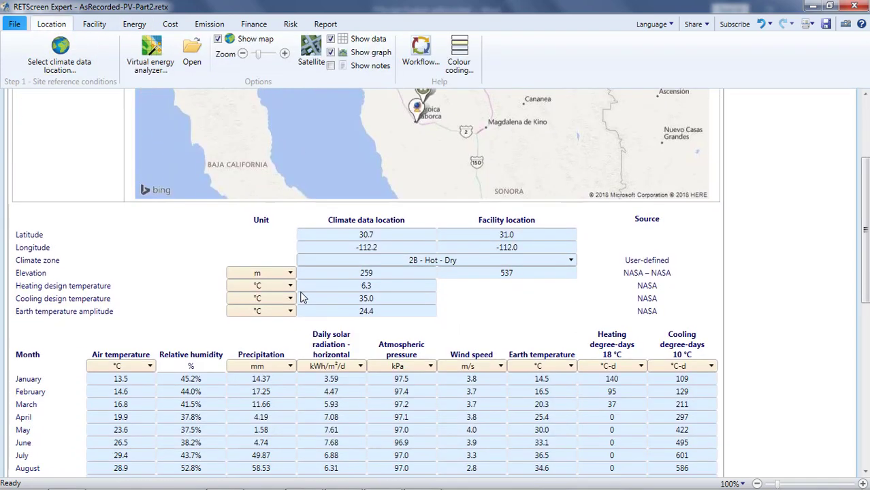
{"action": "scroll", "coordinate": [301, 297], "scroll_direction": "down", "scroll_amount": 3}
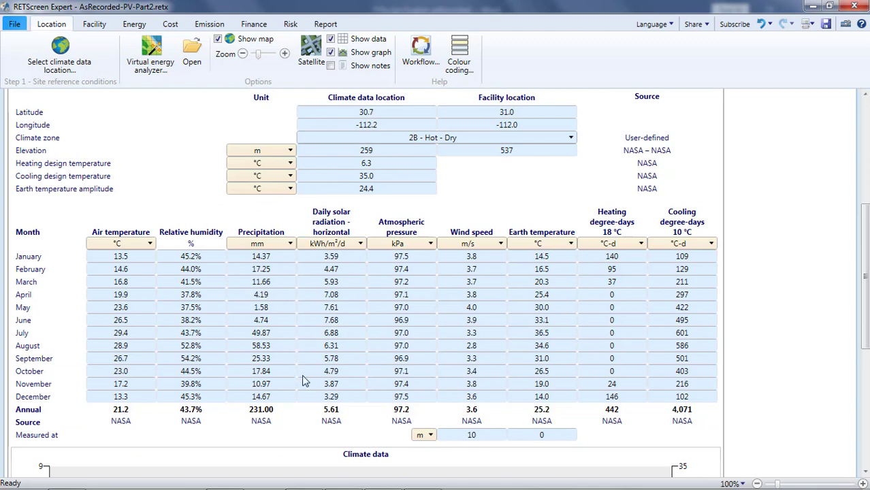
{"action": "left_click", "coordinate": [143, 27]}
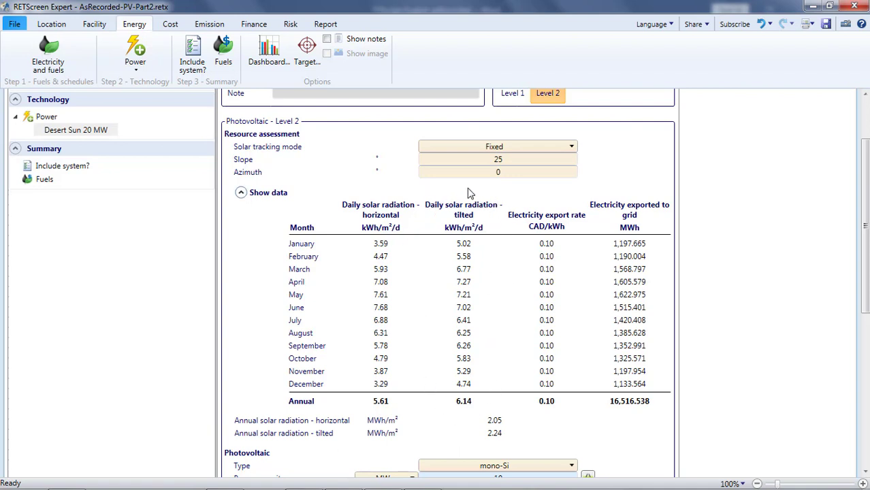
- Examine the annual tilted and horizontal solar radiation figures in the resource assessment
{"action": "left_click", "coordinate": [463, 405]}
{"action": "left_click", "coordinate": [380, 406]}
{"action": "left_click", "coordinate": [432, 421]}
{"action": "left_click", "coordinate": [673, 422]}
- Open the Engineering e-Textbook from the help resources and continue to the archived publication
{"action": "left_click", "coordinate": [15, 25]}
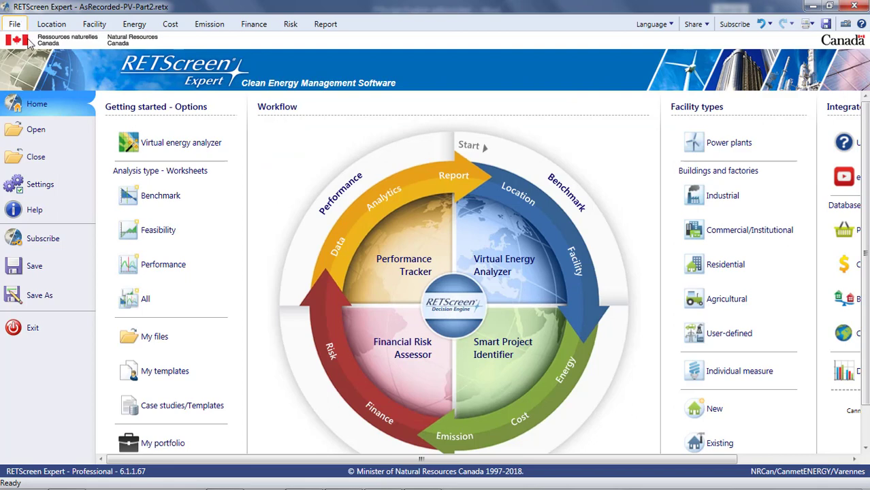
{"action": "left_click", "coordinate": [34, 211]}
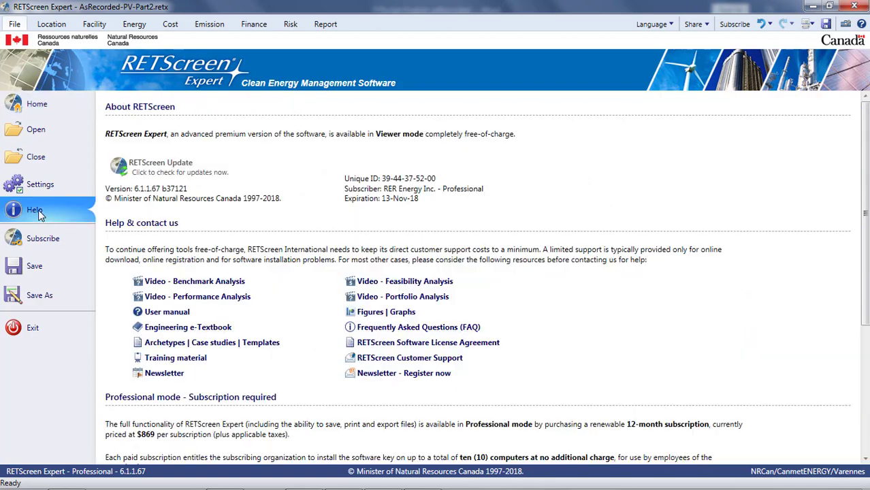
{"action": "left_click", "coordinate": [228, 329]}
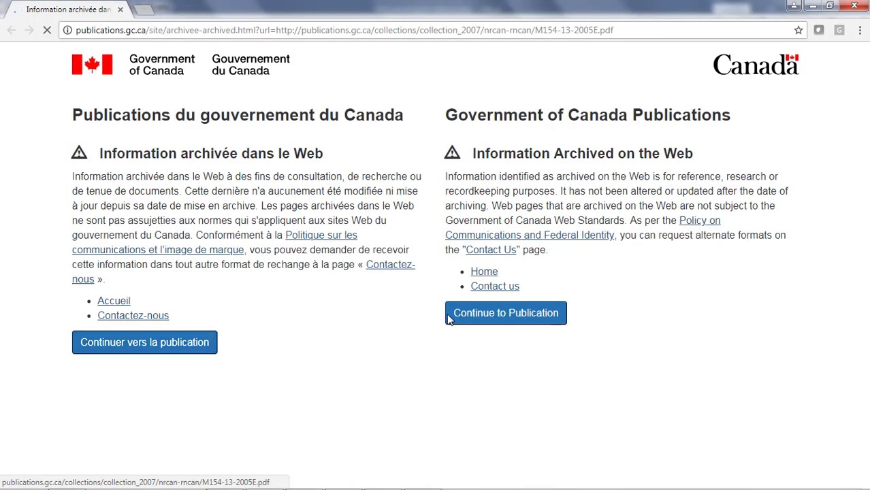
{"action": "left_click", "coordinate": [475, 315]}
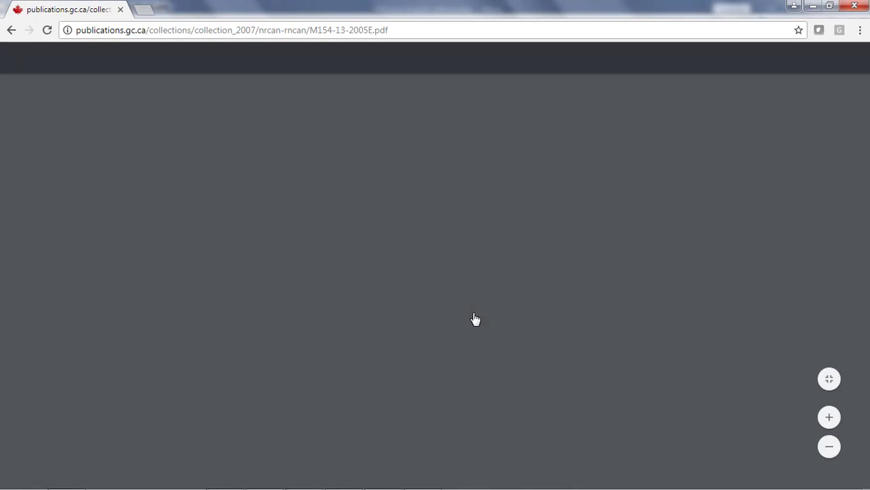
- Find the tilted irradiance calculation in the textbook's Photovoltaic Project Analysis chapter, read it and close the browser
{"action": "scroll", "coordinate": [474, 319], "scroll_direction": "down", "scroll_amount": 20}
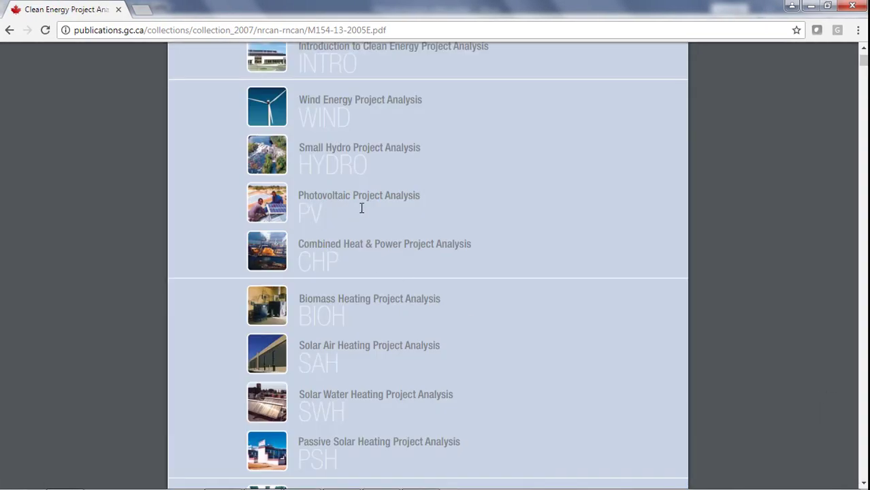
{"action": "left_click_drag", "start_coordinate": [862, 64], "coordinate": [862, 215]}
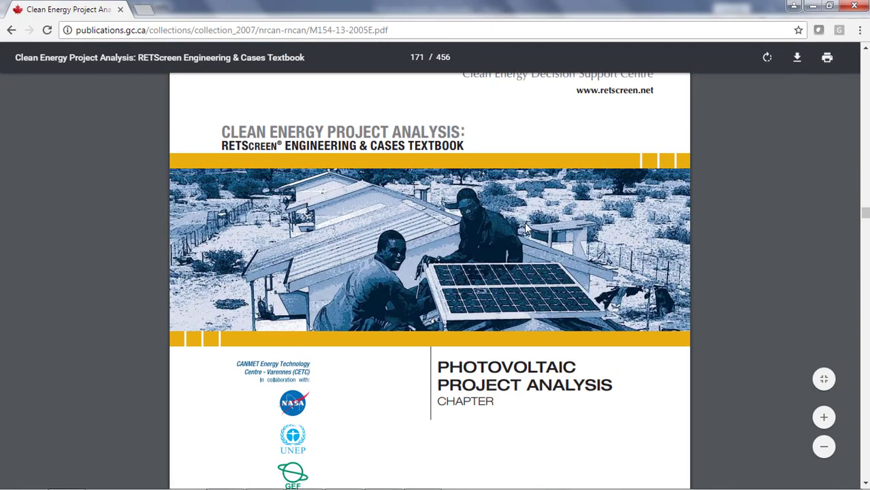
{"action": "scroll", "coordinate": [517, 272], "scroll_direction": "down", "scroll_amount": 12}
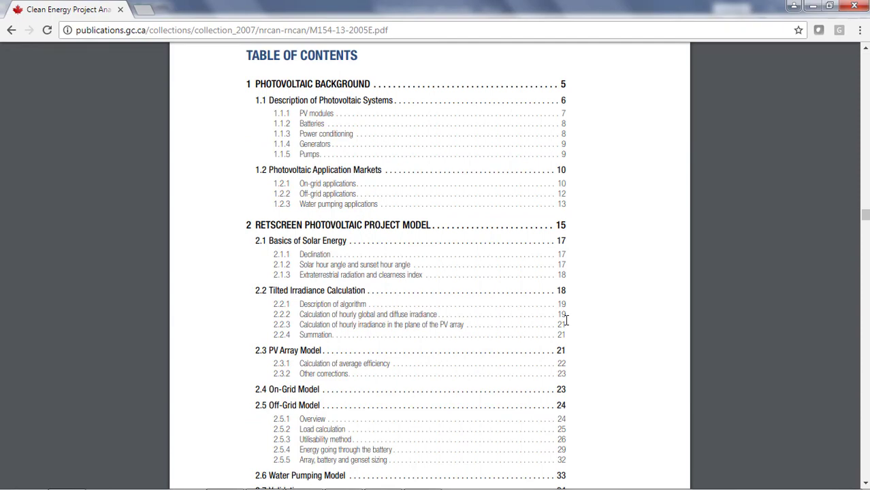
{"action": "scroll", "coordinate": [565, 320], "scroll_direction": "down", "scroll_amount": 2}
{"action": "left_click", "coordinate": [605, 309]}
{"action": "scroll", "coordinate": [612, 307], "scroll_direction": "down", "scroll_amount": 1}
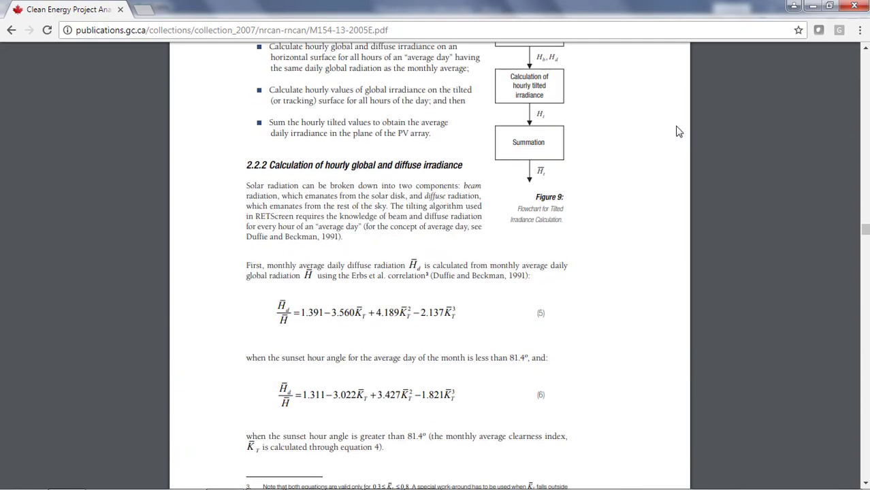
{"action": "left_click", "coordinate": [854, 7]}
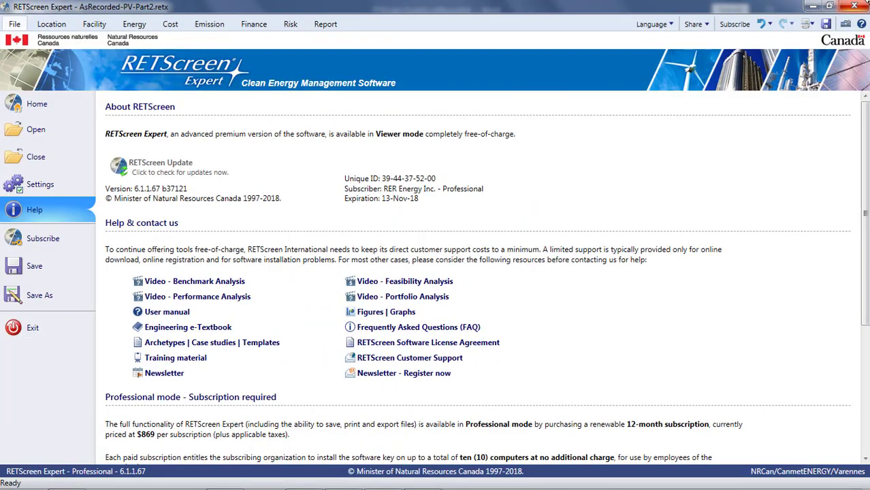
- Return to the energy model and set the photovoltaic type to poly-Si with a power capacity of 20 MW
{"action": "left_click", "coordinate": [136, 25]}
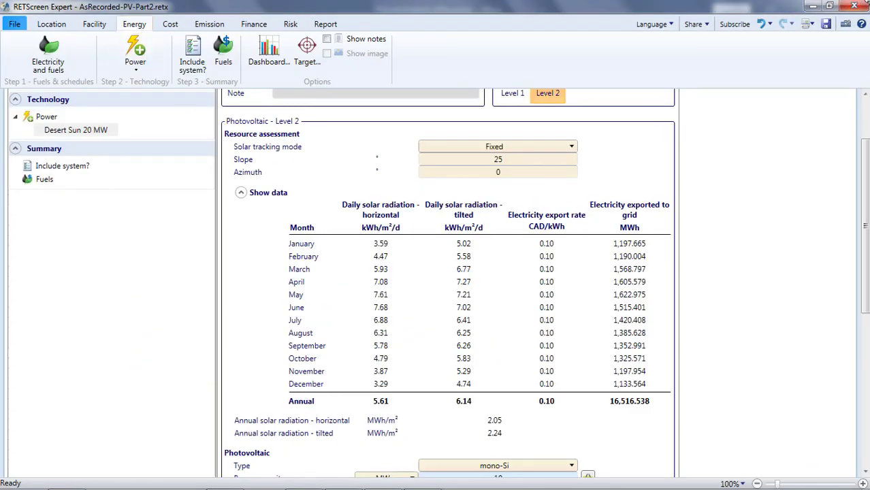
{"action": "scroll", "coordinate": [796, 214], "scroll_direction": "down", "scroll_amount": 5}
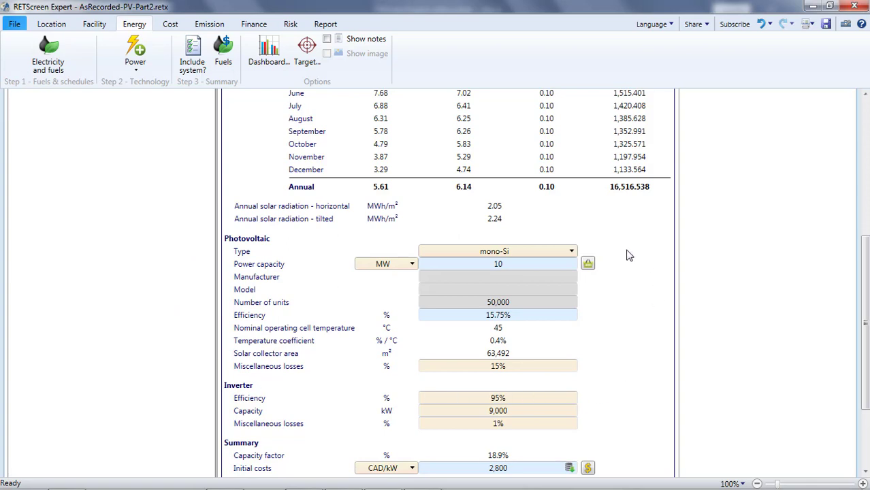
{"action": "left_click", "coordinate": [574, 252]}
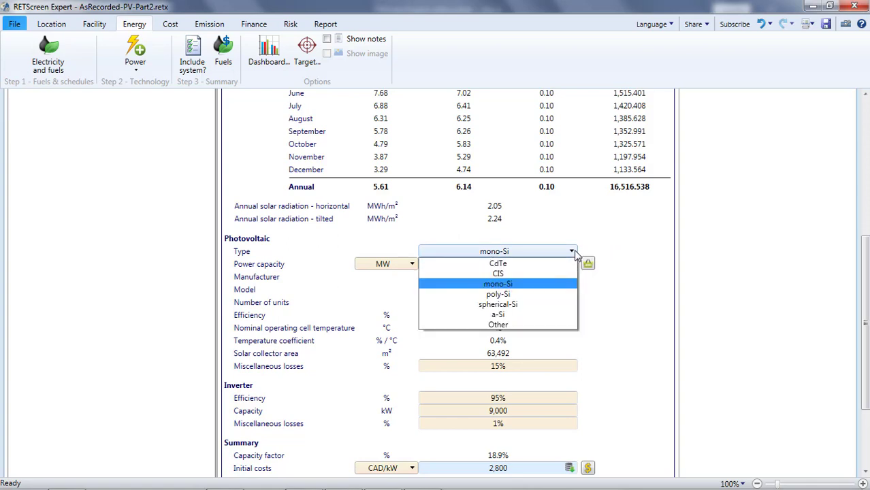
{"action": "left_click", "coordinate": [541, 296]}
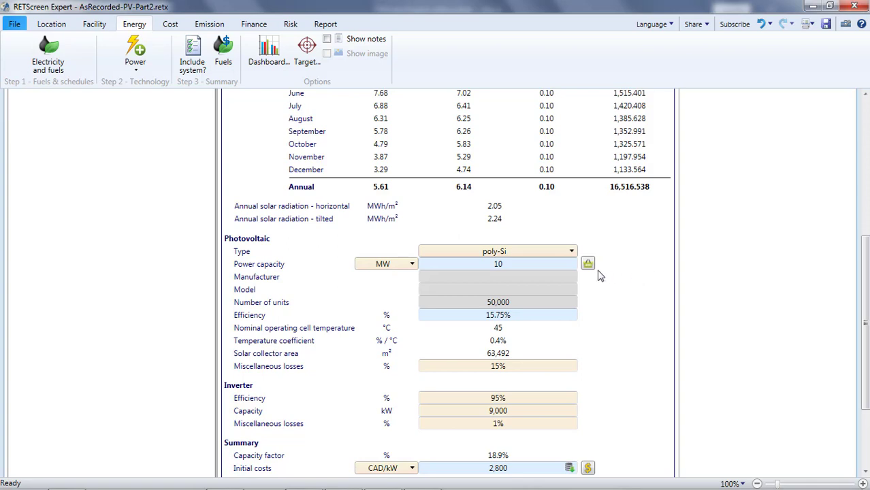
{"action": "double_click", "coordinate": [521, 263]}
{"action": "type", "text": "20"}
{"action": "key", "text": "Return"}
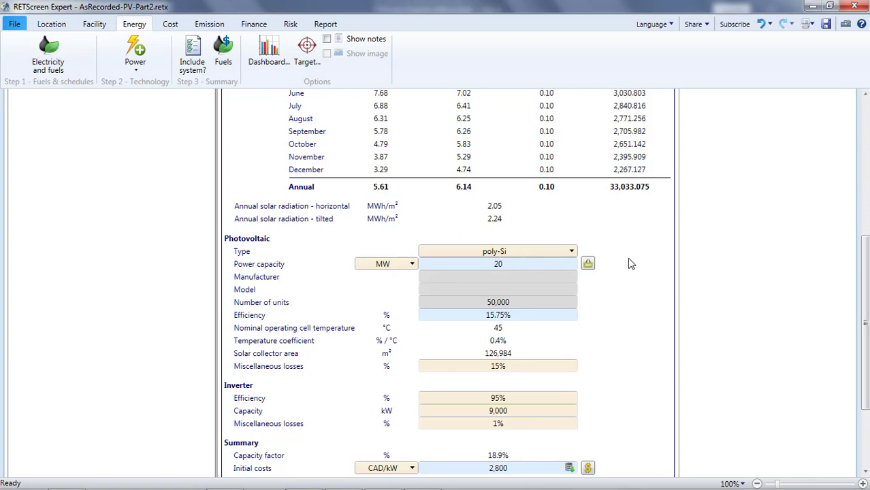
- Open the product database for the photovoltaic modules and choose Canadian Solar's poly-Si - CS6X-310P - MaxPower model
{"action": "left_click", "coordinate": [588, 264]}
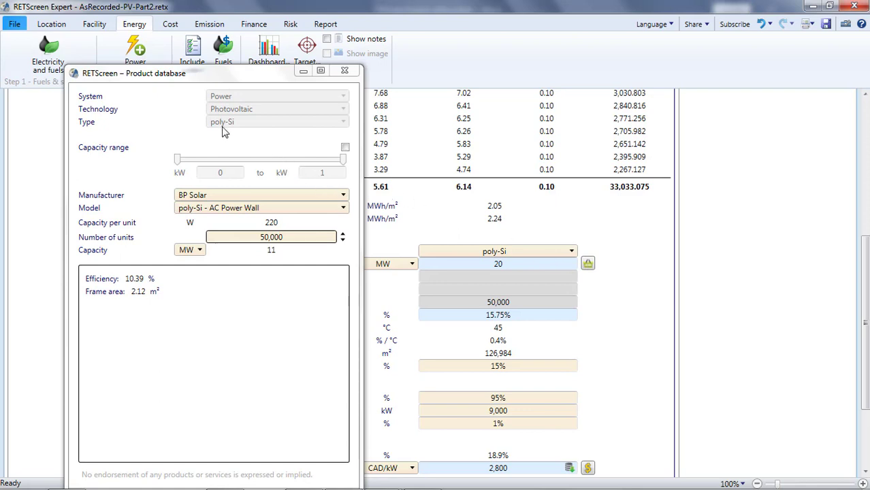
{"action": "left_click", "coordinate": [270, 194]}
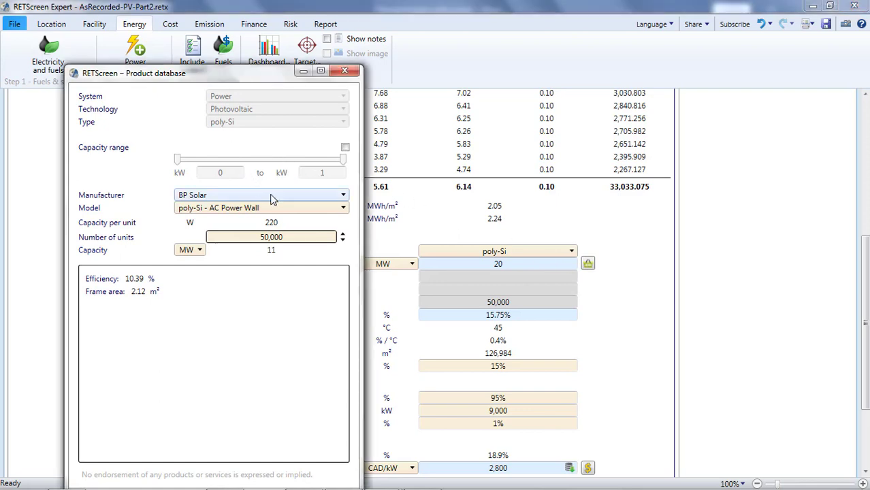
{"action": "mouse_move", "coordinate": [343, 234]}
{"action": "left_mouse_down"}
{"action": "mouse_move", "coordinate": [343, 347]}
{"action": "mouse_move", "coordinate": [351, 222]}
{"action": "left_mouse_up"}
{"action": "left_click", "coordinate": [235, 248]}
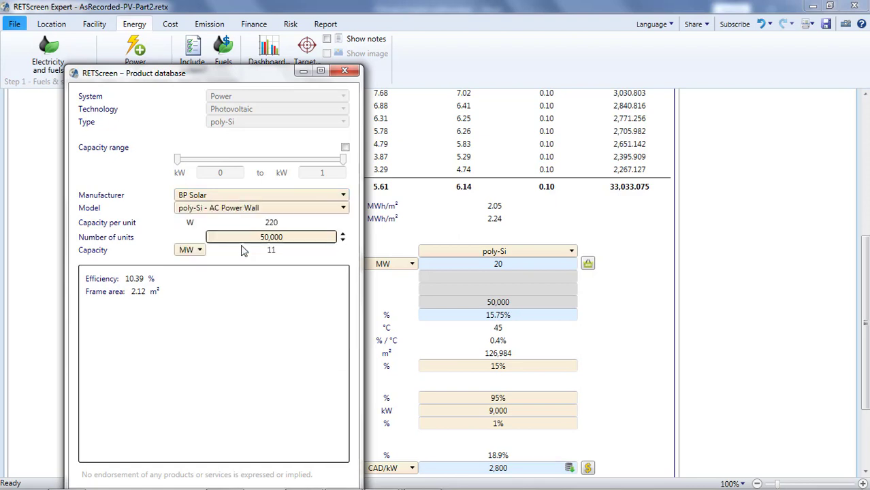
{"action": "left_click", "coordinate": [334, 211]}
{"action": "left_click_drag", "start_coordinate": [343, 226], "coordinate": [342, 357]}
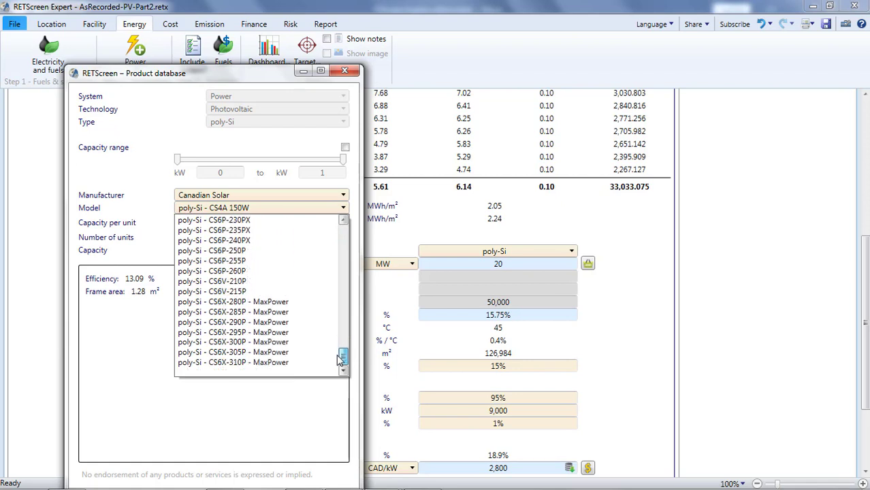
{"action": "left_click", "coordinate": [287, 365]}
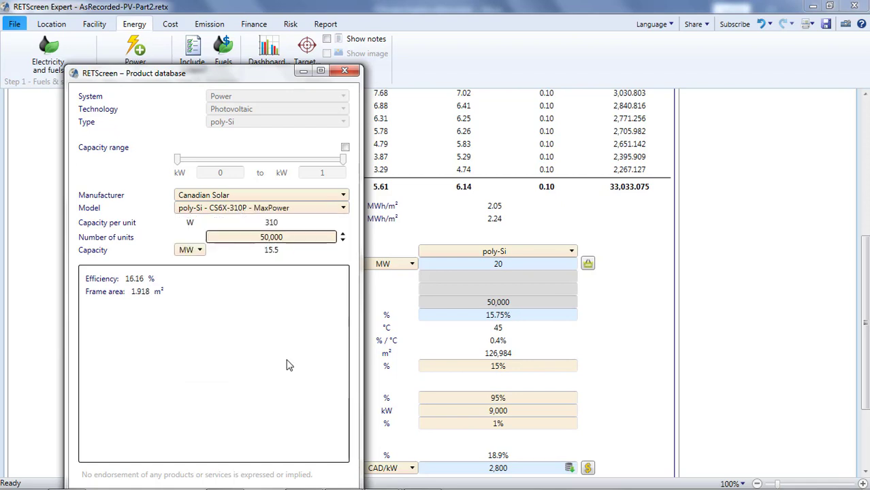
- Set the number of units to 64,516, check the module's efficiency and apply the product to the photovoltaic model
{"action": "double_click", "coordinate": [291, 238]}
{"action": "type", "text": "64"}
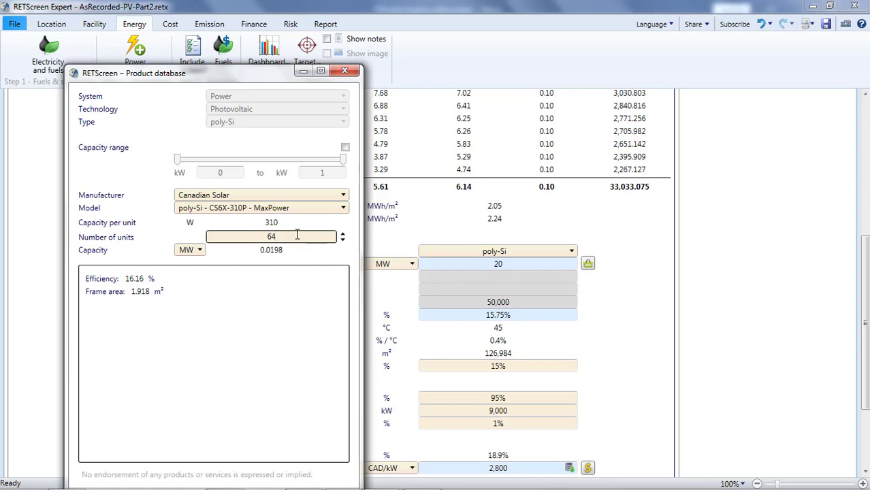
{"action": "type", "text": "516"}
{"action": "left_click", "coordinate": [316, 264]}
{"action": "left_click_drag", "start_coordinate": [269, 73], "coordinate": [269, 29]}
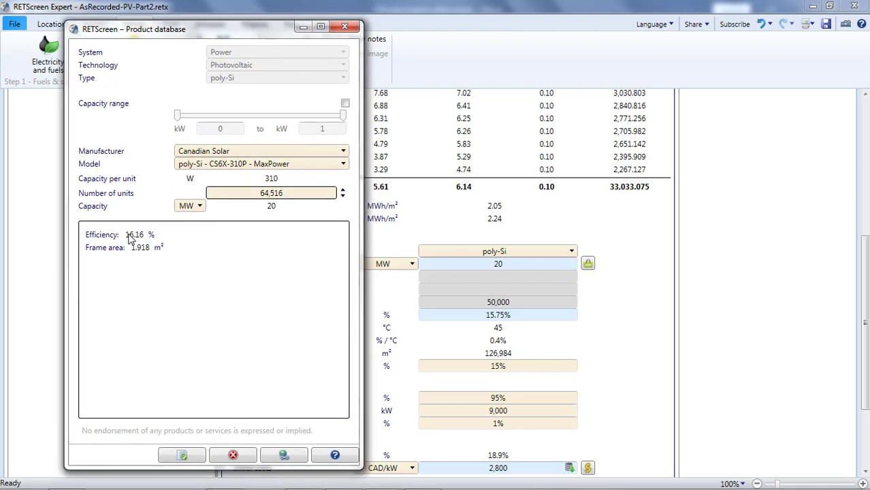
{"action": "double_click", "coordinate": [131, 236]}
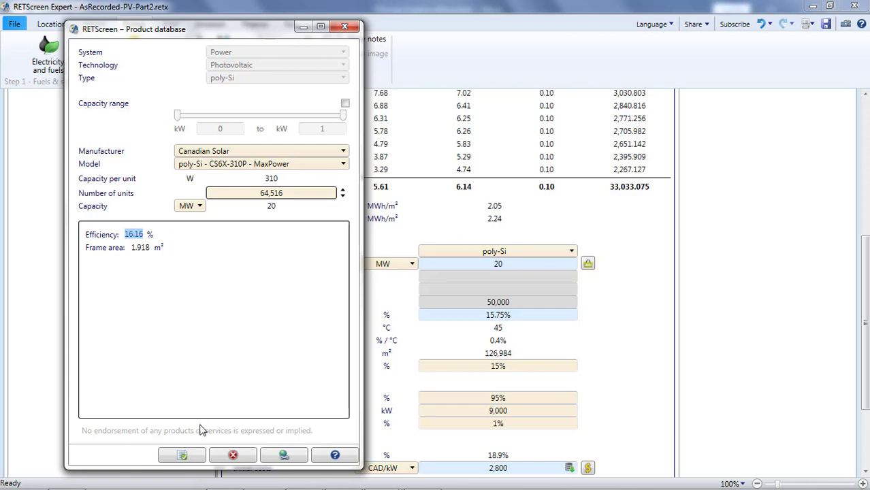
{"action": "left_click", "coordinate": [193, 459]}
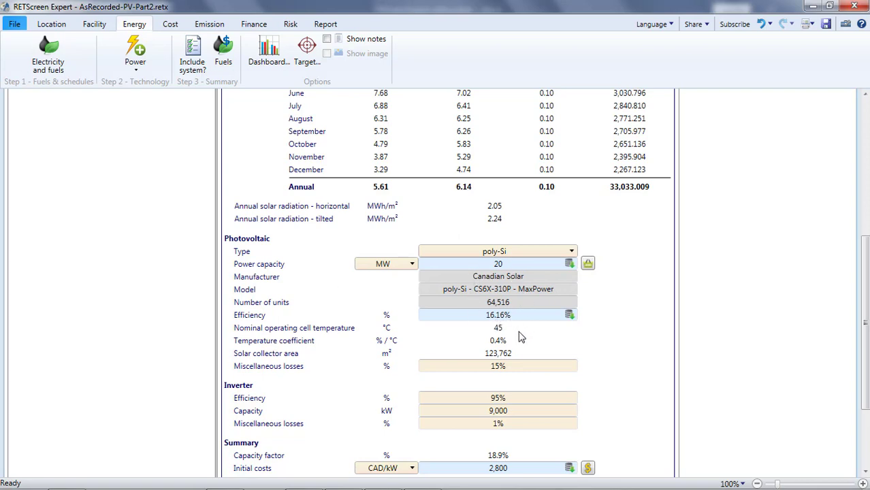
- Re-enter the power capacity as exactly 20 MW and check the solar collector area
{"action": "left_click", "coordinate": [509, 265]}
{"action": "type", "text": "20"}
{"action": "key", "text": "Return"}
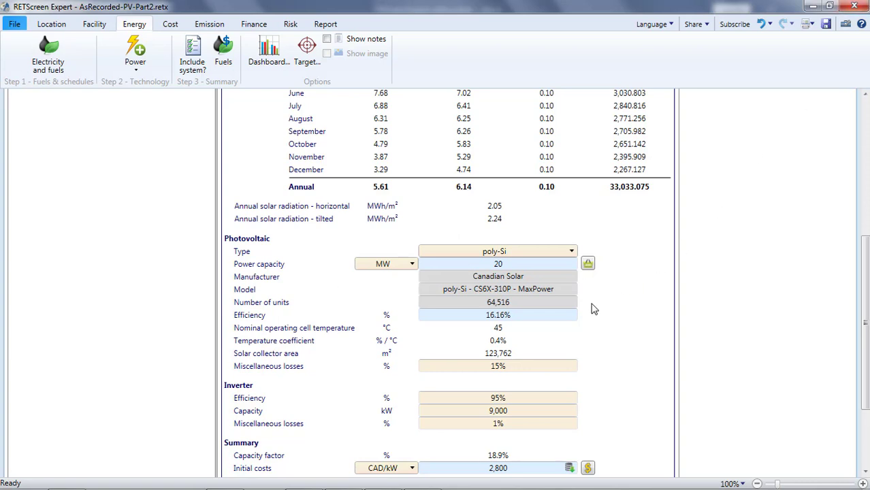
{"action": "left_click", "coordinate": [512, 354]}
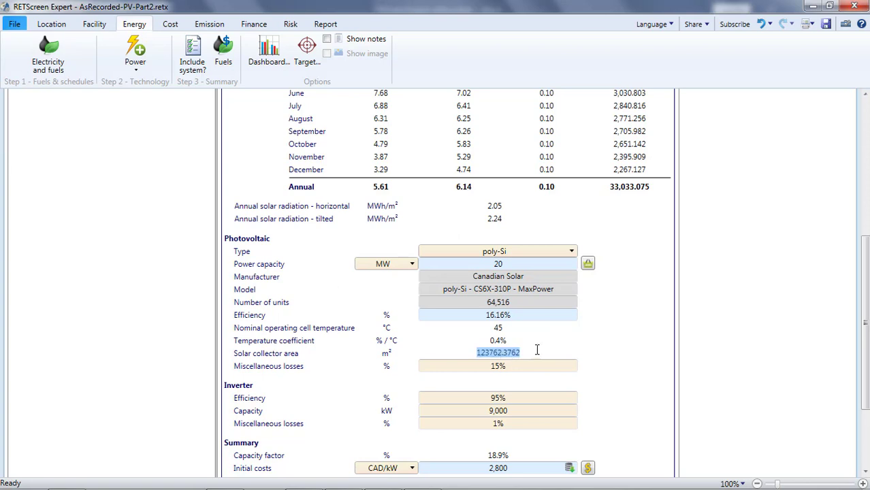
{"action": "left_click", "coordinate": [565, 350]}
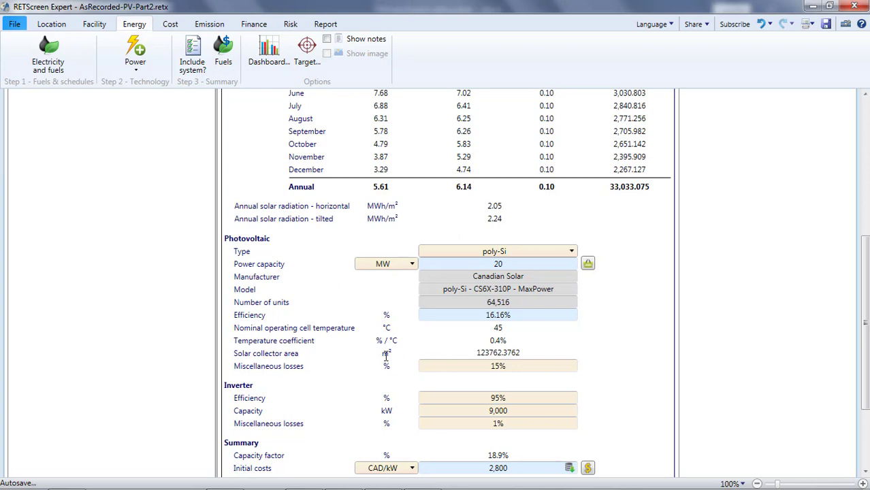
- Read the help topic on photovoltaic miscellaneous losses, including their sources and typical range, and close it
{"action": "left_click", "coordinate": [295, 371]}
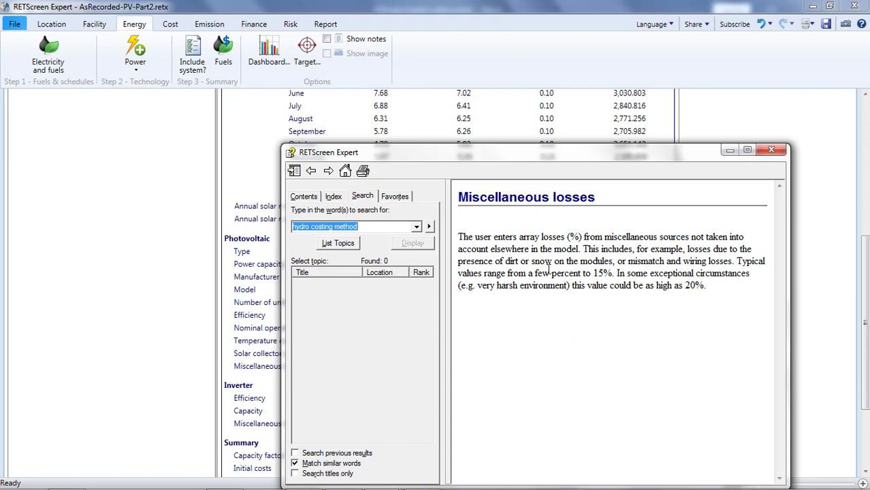
{"action": "double_click", "coordinate": [511, 262]}
{"action": "left_click_drag", "start_coordinate": [524, 263], "coordinate": [727, 267]}
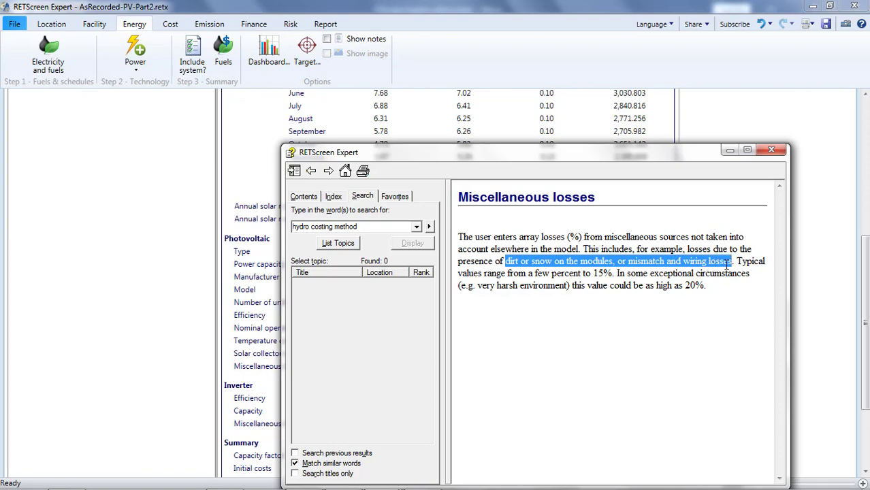
{"action": "left_click", "coordinate": [685, 314]}
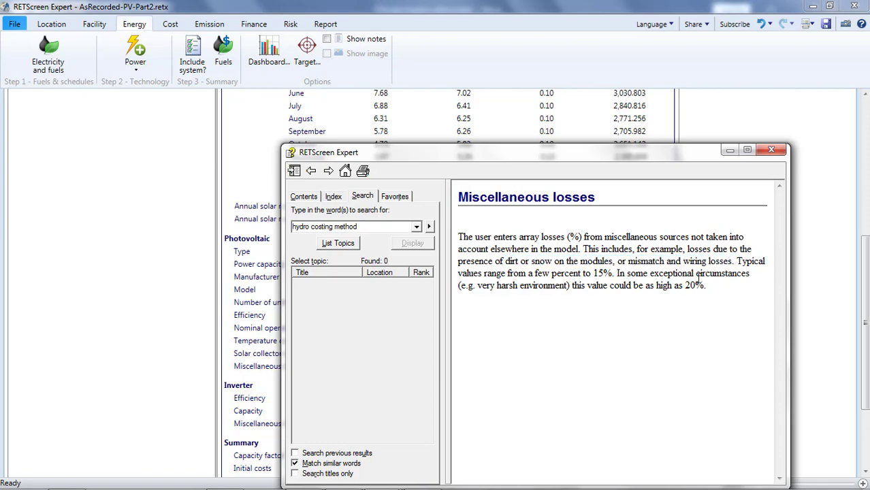
{"action": "left_click", "coordinate": [769, 150]}
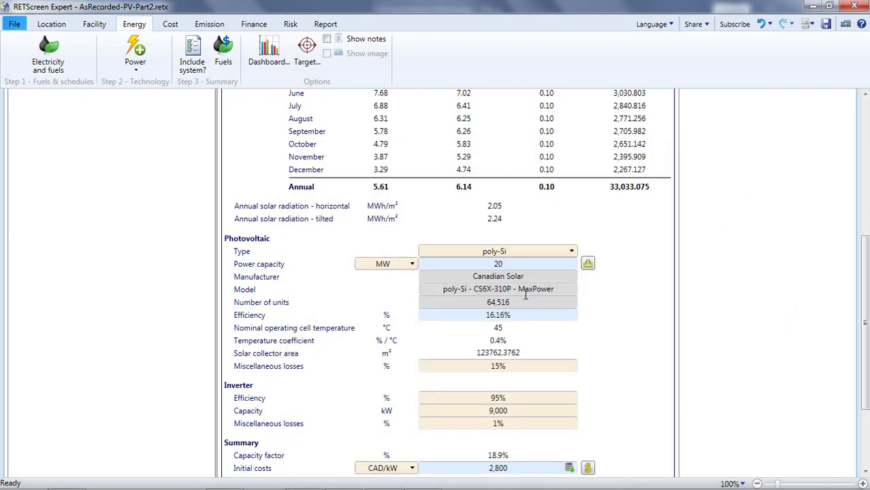
- Set the photovoltaic array's miscellaneous losses to 10%
{"action": "left_click", "coordinate": [516, 366]}
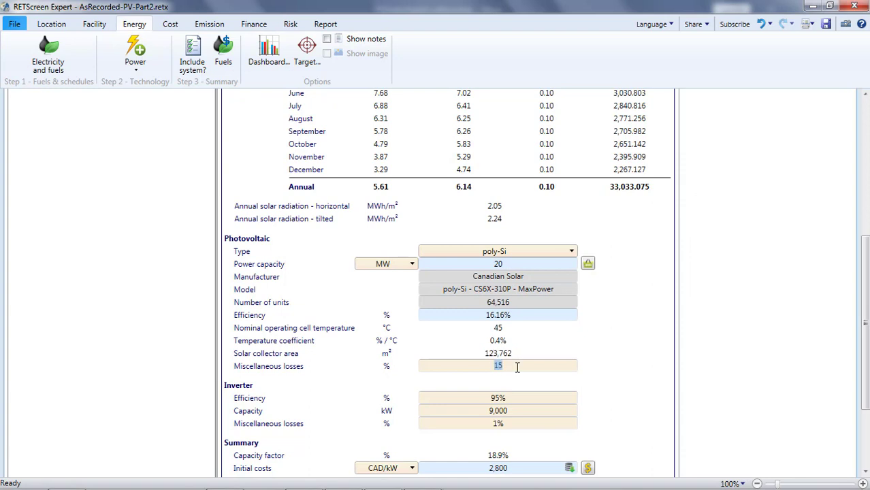
{"action": "type", "text": "10"}
{"action": "key", "text": "Return"}
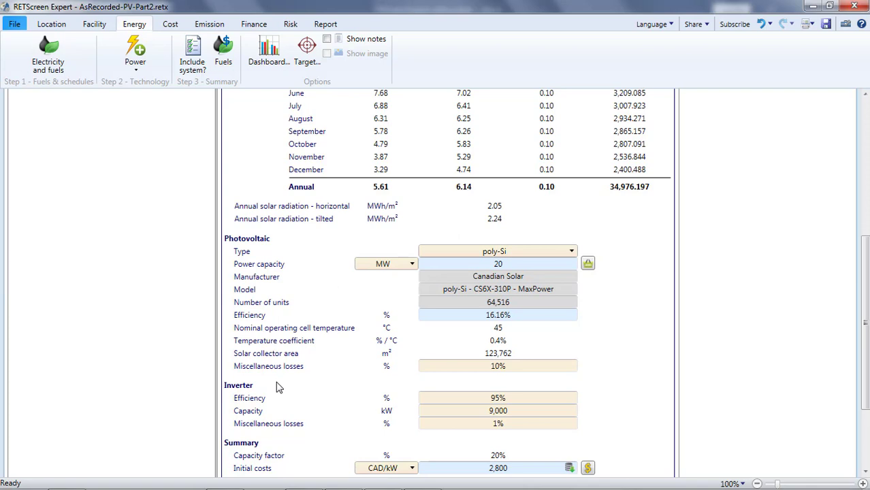
- Set the inverter's efficiency to 98% and its capacity to 16,000 kW
{"action": "left_click", "coordinate": [515, 400]}
{"action": "key", "text": "BackSpace"}
{"action": "type", "text": "98"}
{"action": "left_click", "coordinate": [609, 398]}
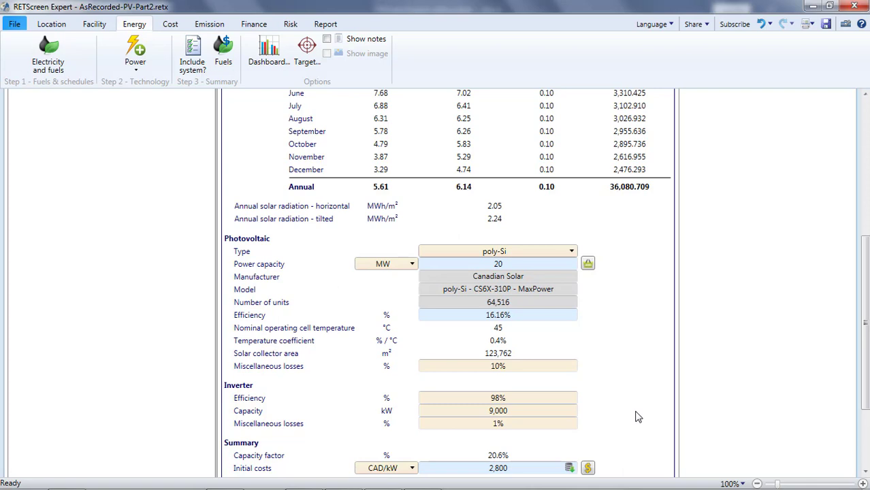
{"action": "left_click", "coordinate": [540, 413]}
{"action": "type", "text": "16000"}
{"action": "left_click", "coordinate": [629, 407]}
- Compare the capacity factor in the Level 2 summary with the one in the Level 1 analysis, ending on the Level 2 summary
{"action": "scroll", "coordinate": [515, 427], "scroll_direction": "down", "scroll_amount": 3}
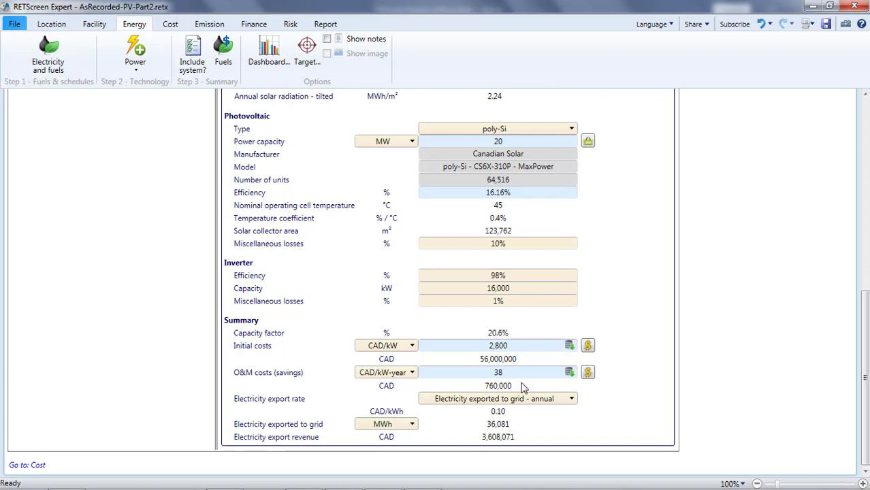
{"action": "double_click", "coordinate": [521, 333]}
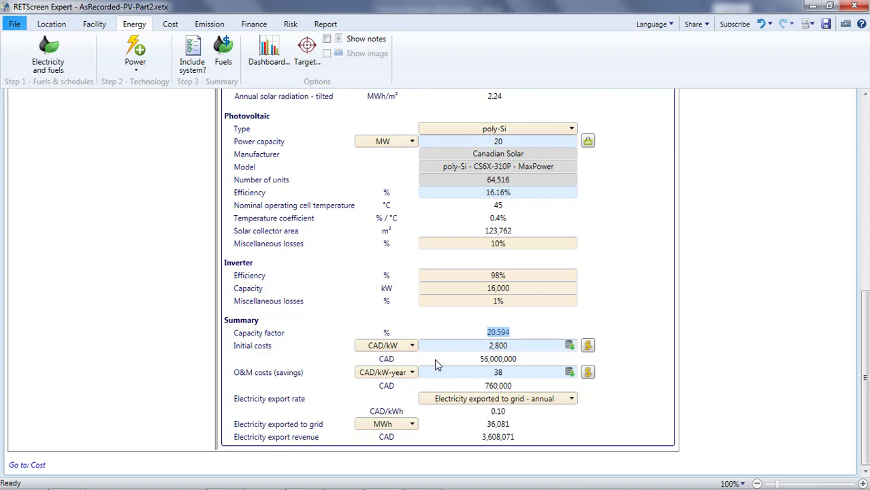
{"action": "left_click", "coordinate": [298, 338]}
{"action": "scroll", "coordinate": [302, 335], "scroll_direction": "up", "scroll_amount": 10}
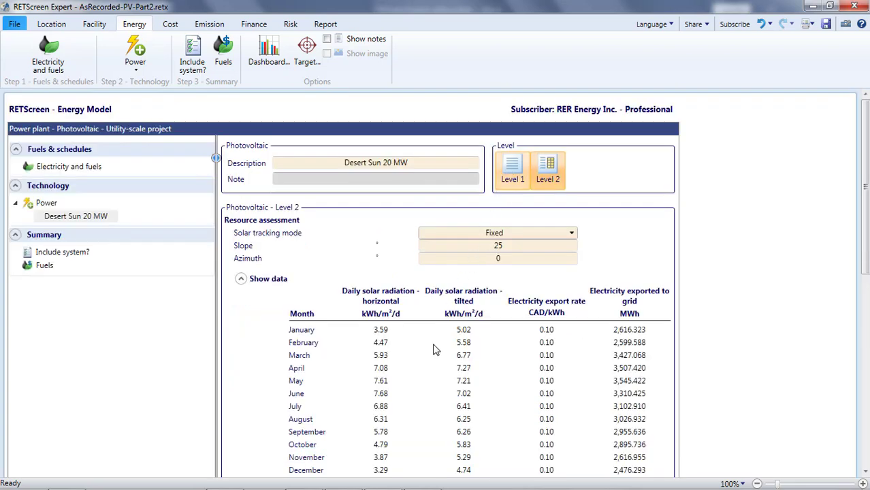
{"action": "left_click", "coordinate": [511, 170]}
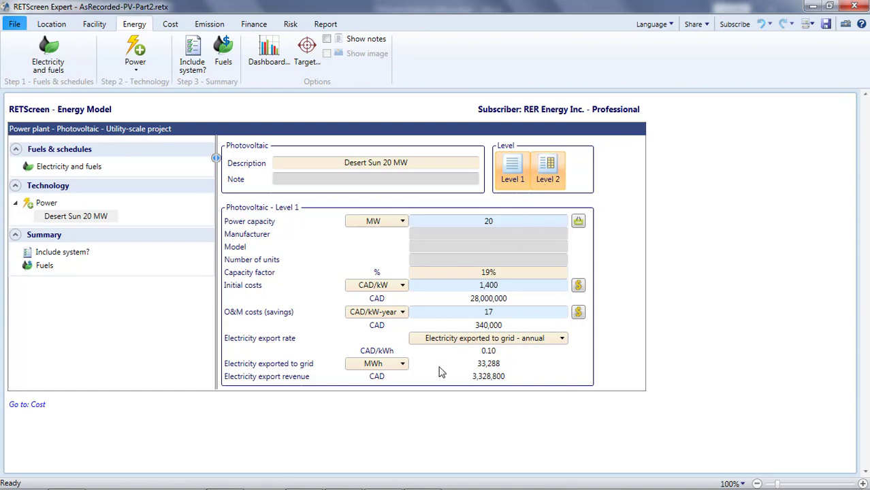
{"action": "scroll", "coordinate": [438, 380], "scroll_direction": "down", "scroll_amount": 3}
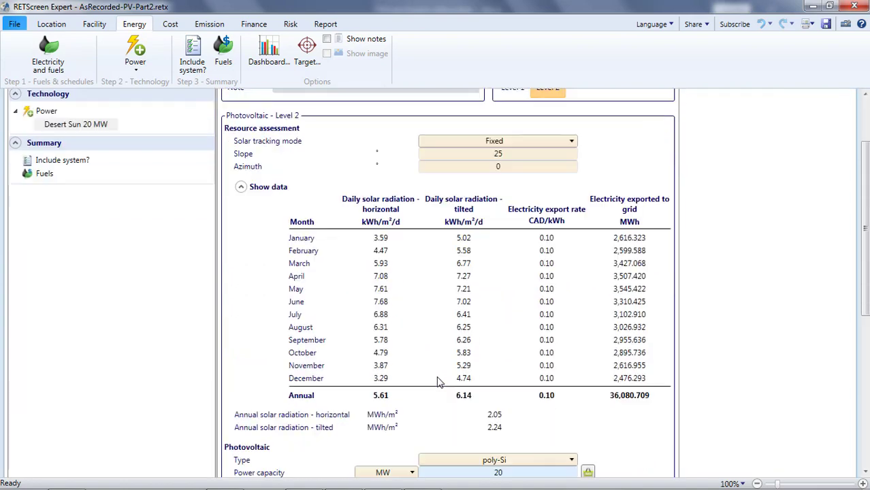
{"action": "scroll", "coordinate": [439, 382], "scroll_direction": "down", "scroll_amount": 7}
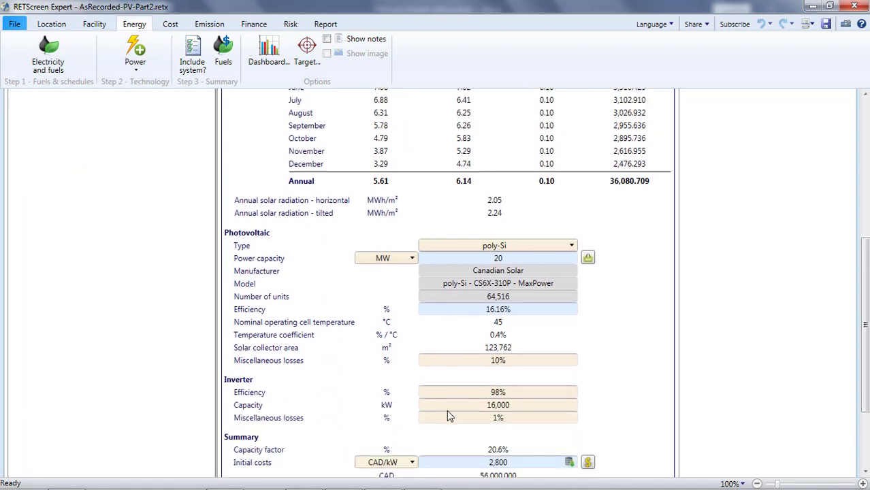
{"action": "scroll", "coordinate": [447, 411], "scroll_direction": "down", "scroll_amount": 3}
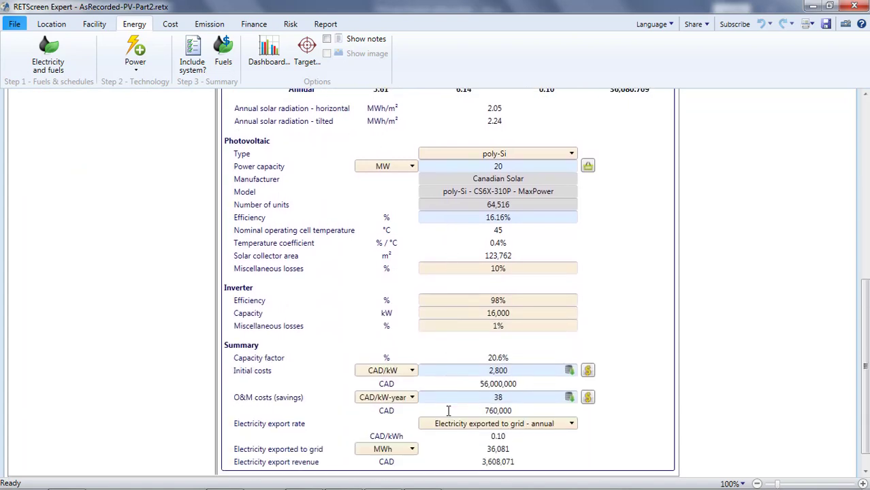
{"action": "left_click", "coordinate": [515, 358]}
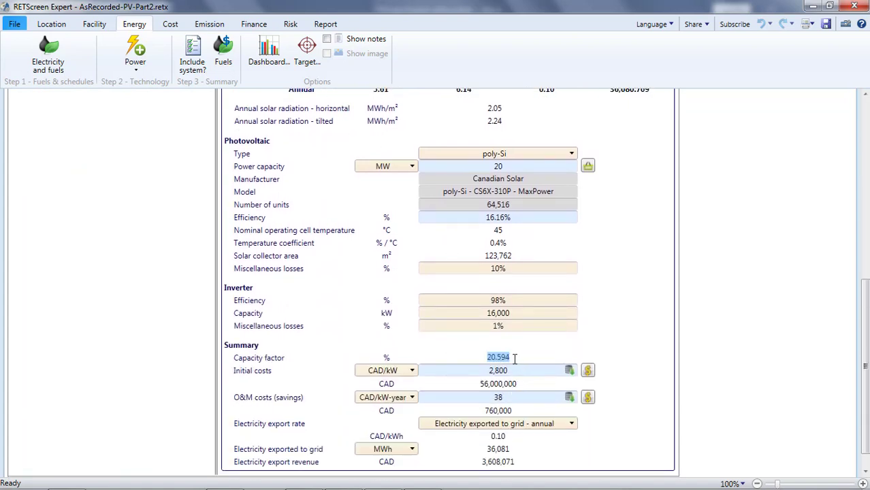
{"action": "left_click", "coordinate": [338, 362]}
- Compare the photovoltaic power capacity with the inverter capacity
{"action": "double_click", "coordinate": [507, 166]}
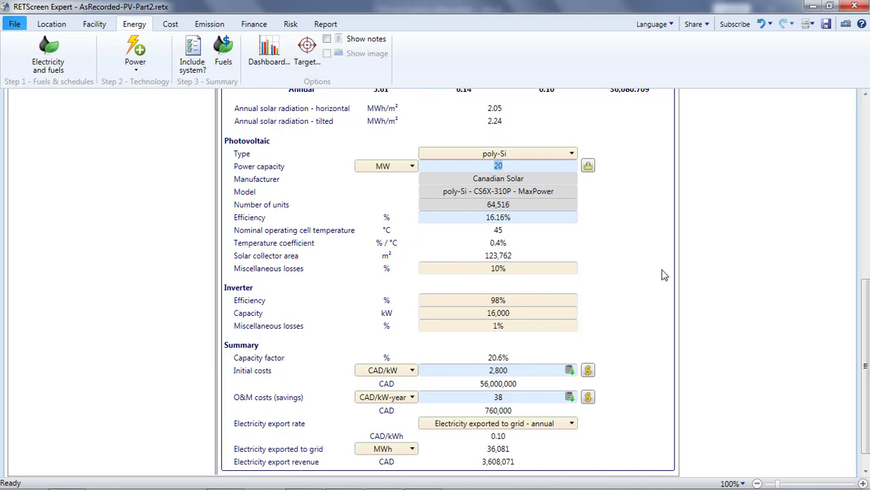
{"action": "left_click", "coordinate": [521, 319]}
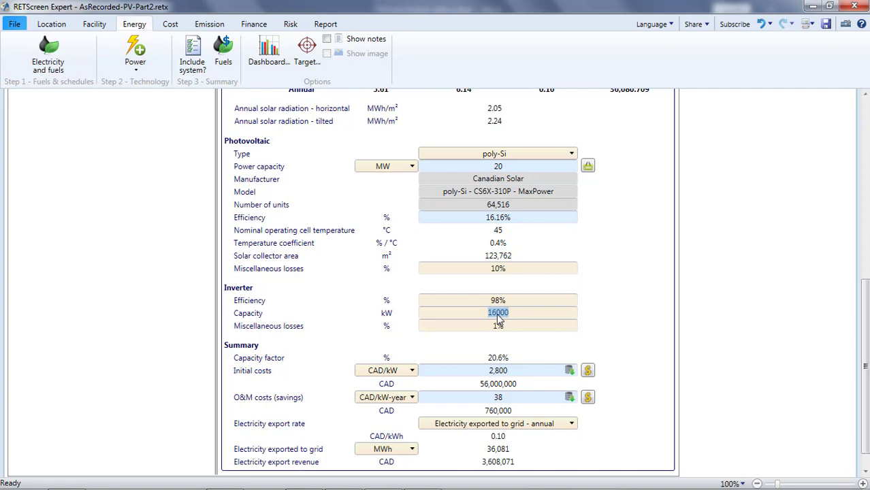
{"action": "left_click", "coordinate": [621, 334]}
- Set the photovoltaic plant's initial costs to 1,400 CAD/kW and its O&M costs to 17 CAD/kW-year
{"action": "left_click", "coordinate": [521, 371]}
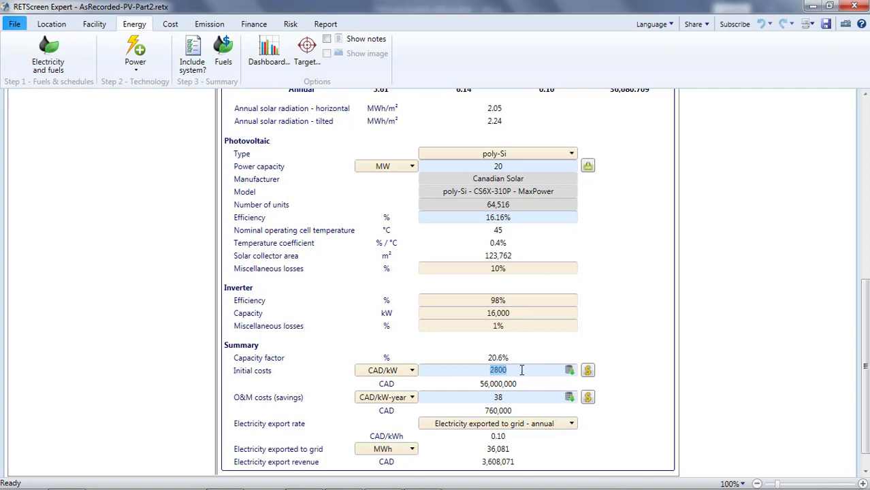
{"action": "type", "text": "1400"}
{"action": "key", "text": "Return"}
{"action": "left_click", "coordinate": [487, 401]}
{"action": "type", "text": "17"}
{"action": "key", "text": "Return"}
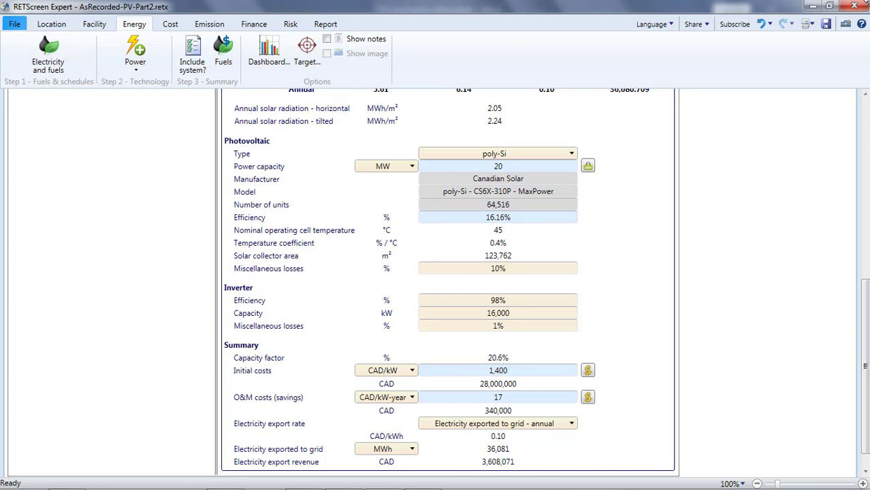
- In the financial analysis, set the electricity export escalation rate to 2.3%
{"action": "scroll", "coordinate": [767, 271], "scroll_direction": "up", "scroll_amount": 3}
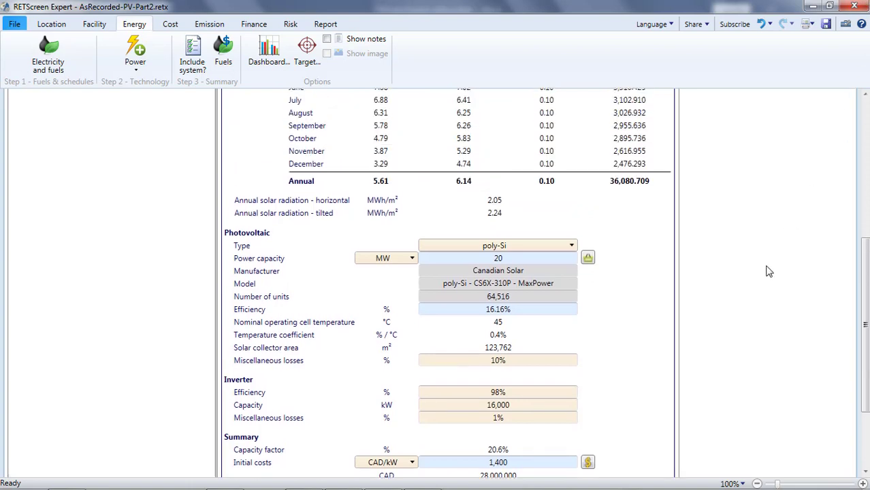
{"action": "scroll", "coordinate": [768, 271], "scroll_direction": "up", "scroll_amount": 7}
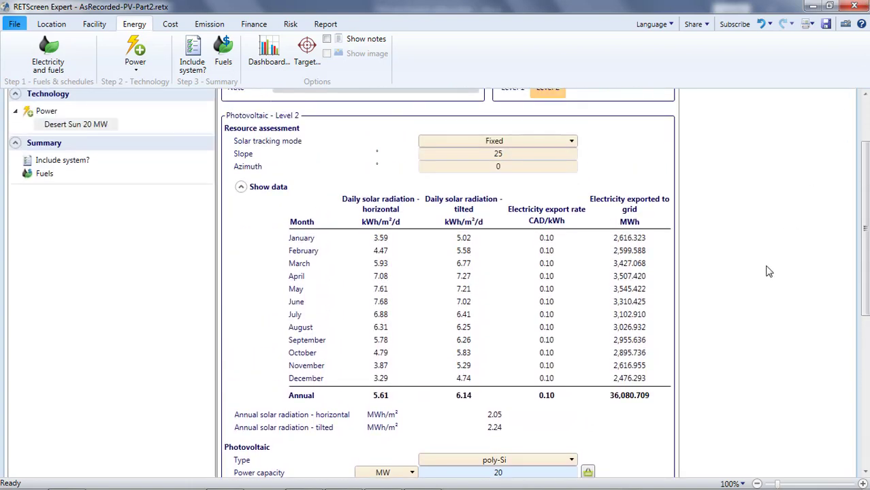
{"action": "scroll", "coordinate": [767, 271], "scroll_direction": "up", "scroll_amount": 3}
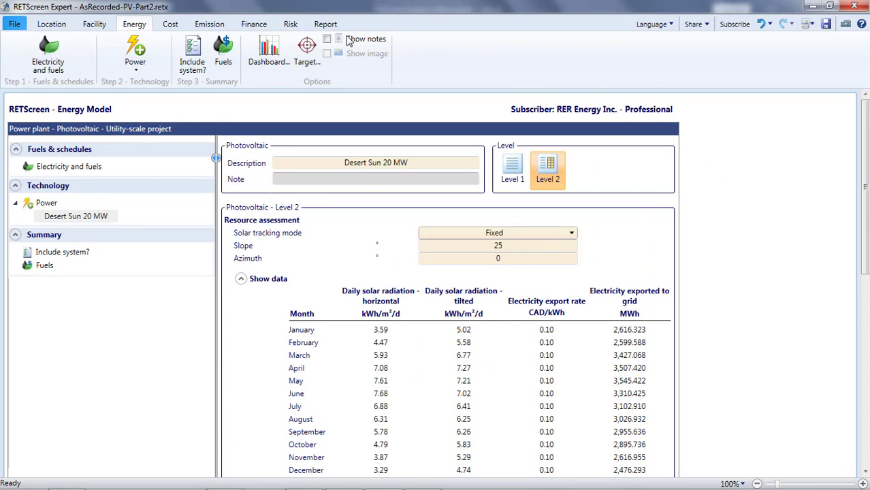
{"action": "left_click", "coordinate": [257, 27]}
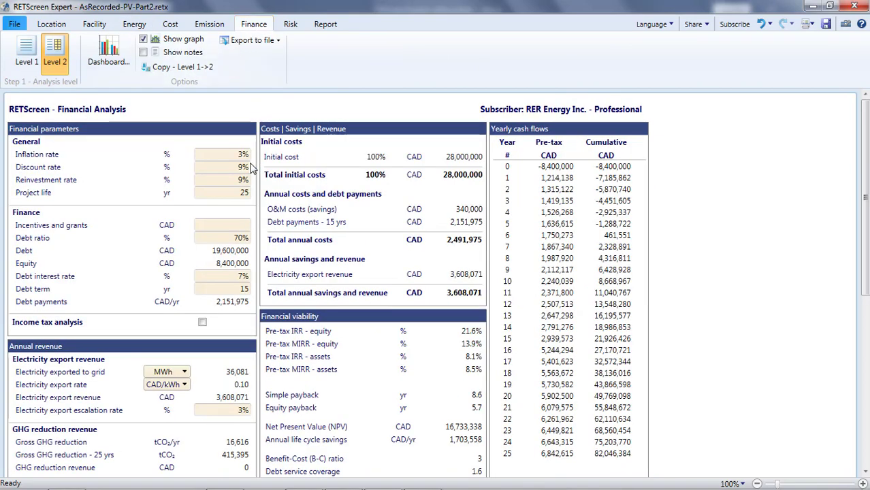
{"action": "scroll", "coordinate": [248, 300], "scroll_direction": "down", "scroll_amount": 3}
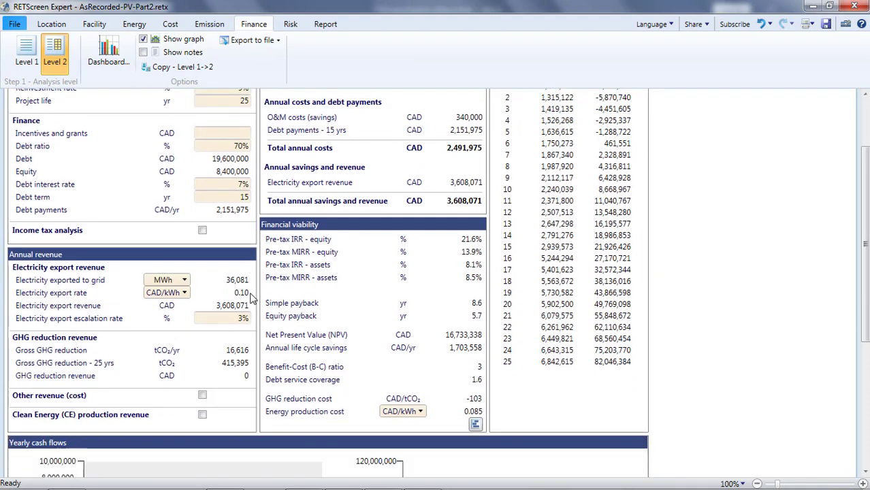
{"action": "left_click", "coordinate": [244, 319]}
{"action": "type", "text": "2.3"}
{"action": "left_click", "coordinate": [837, 176]}
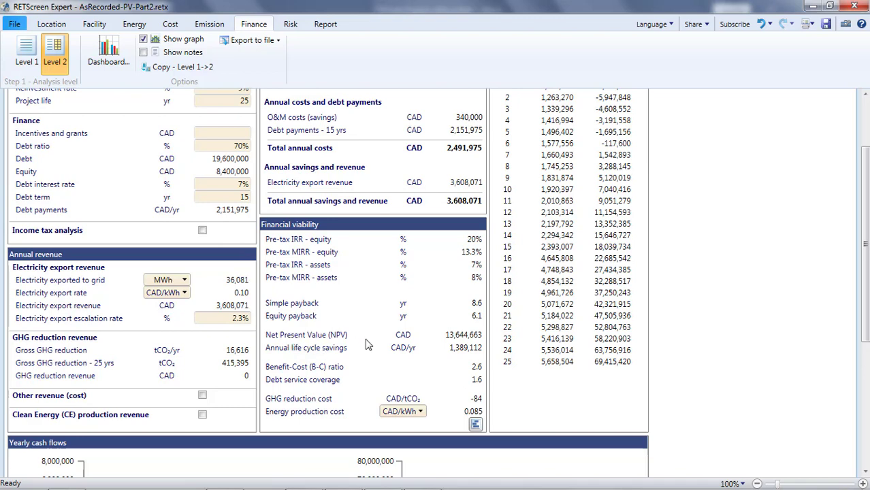
- Examine the energy production cost and the 25-year gross GHG reduction in the financial analysis
{"action": "scroll", "coordinate": [454, 354], "scroll_direction": "down", "scroll_amount": 1}
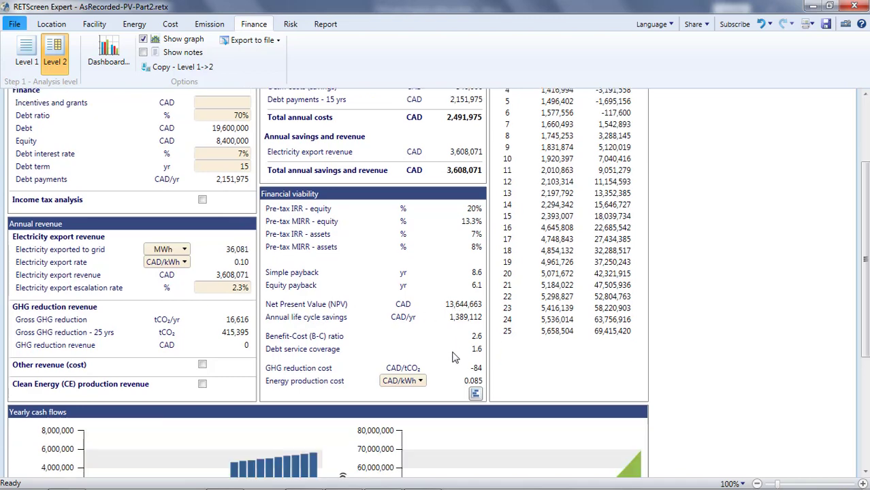
{"action": "left_click", "coordinate": [472, 383]}
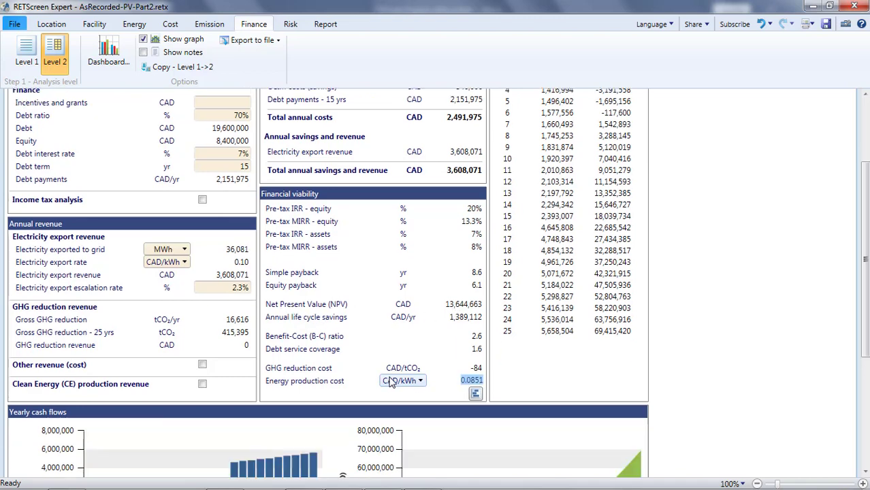
{"action": "left_click", "coordinate": [238, 334]}
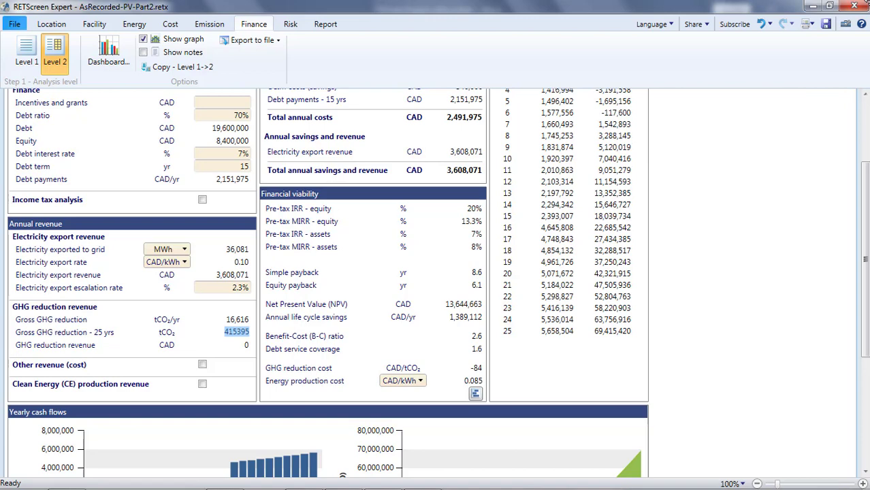
- Open the program's help and contact resources
{"action": "left_click", "coordinate": [14, 25]}
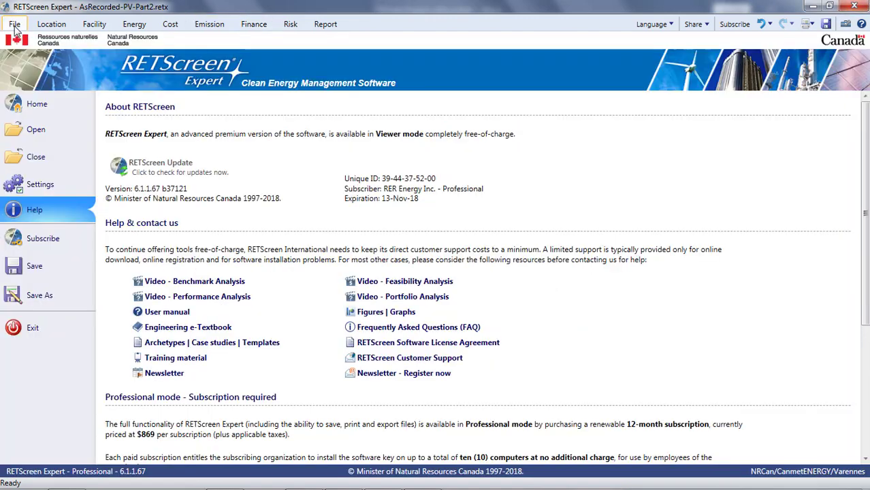